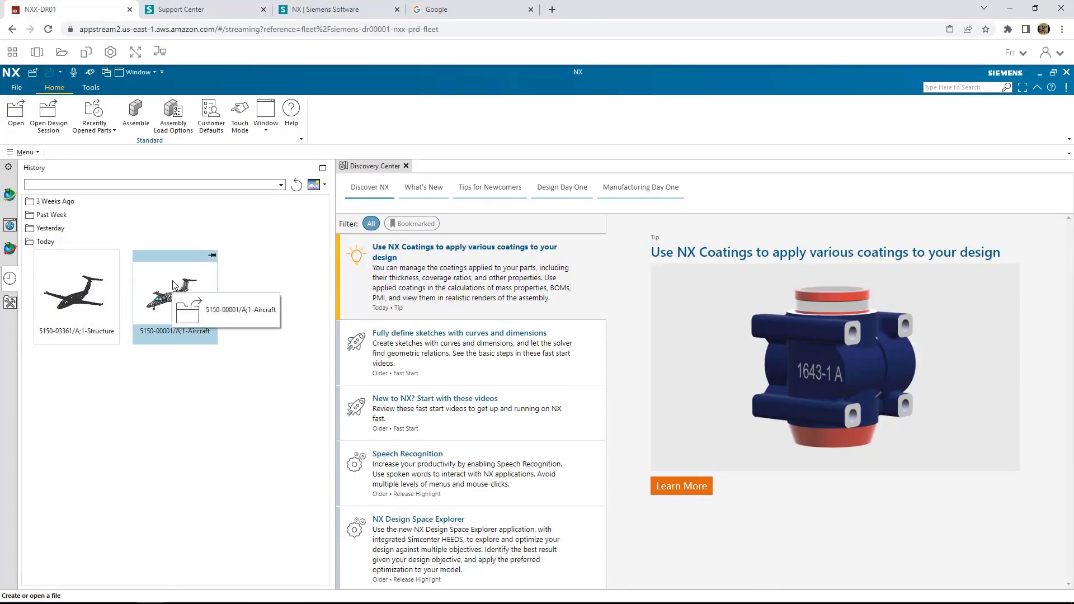
Step: Open the 5150-00001 Aircraft assembly from Teamcenter X history in NX Modeling
right_click(174, 285)
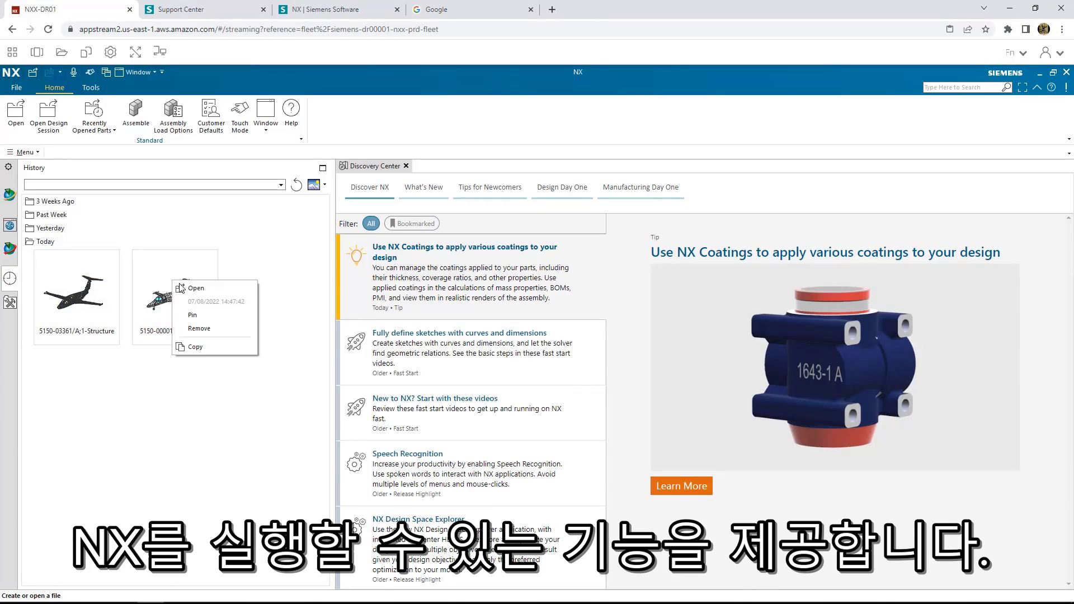
click(185, 286)
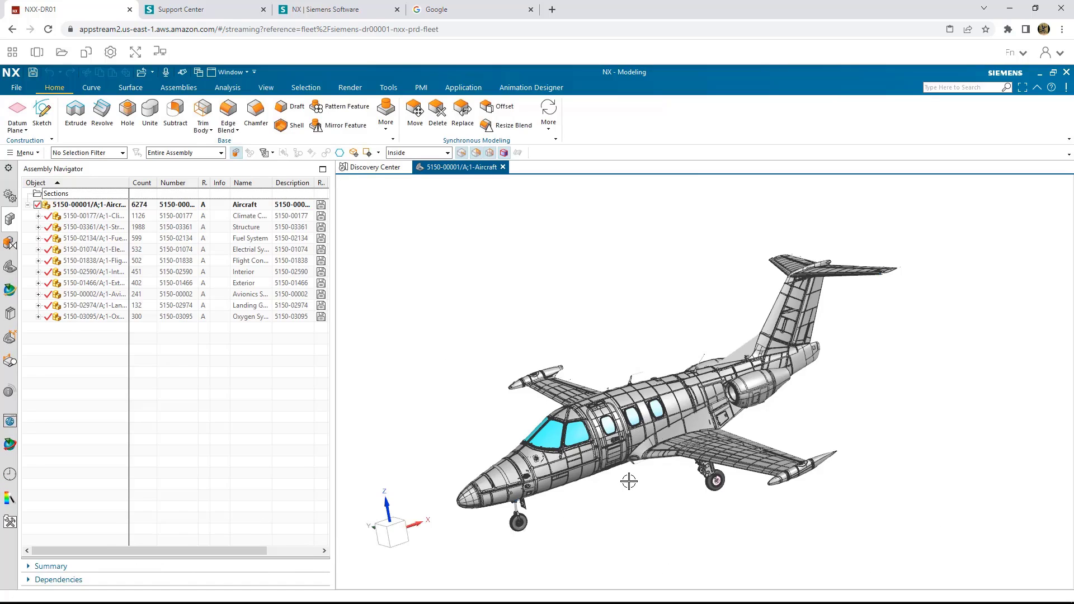
Step: Orbit the aircraft and make Avionics System 5150-00002 the work part
middle_drag(628, 481, 497, 414)
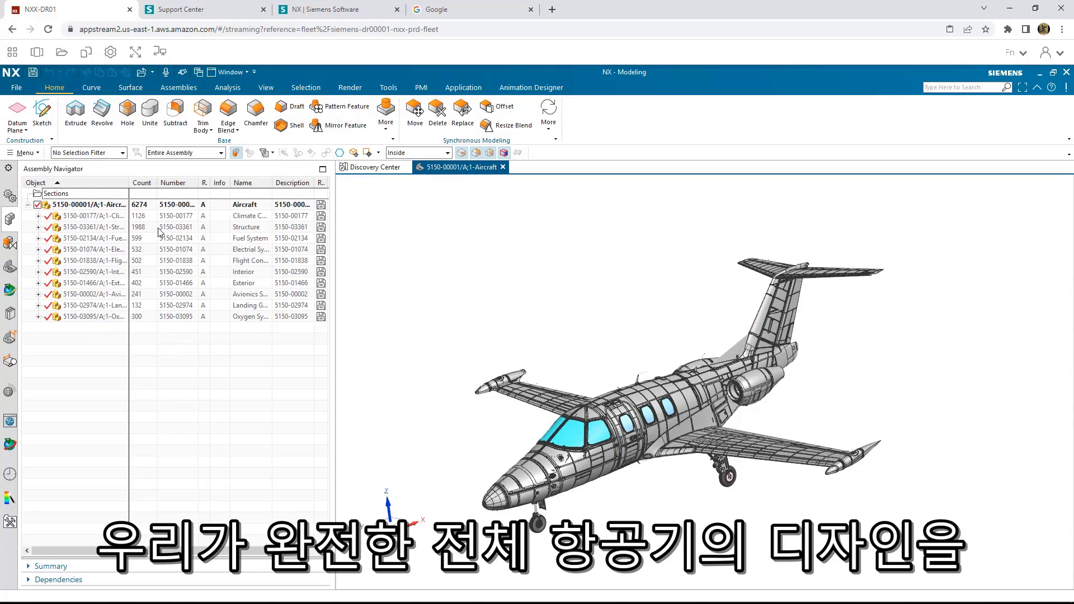
click(112, 295)
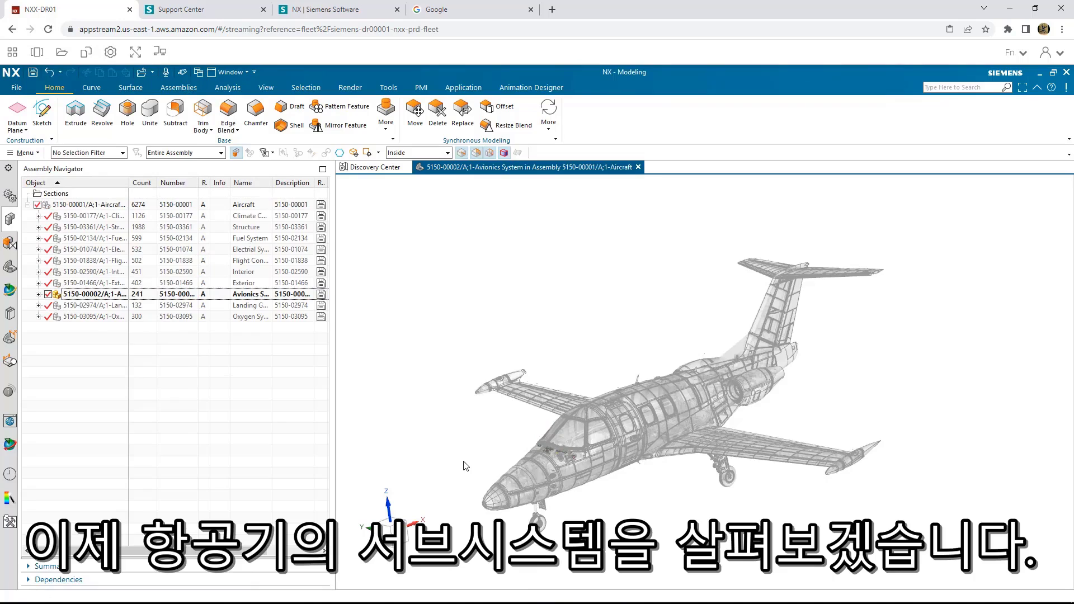
Step: Zoom in on the cockpit avionics, fit the aircraft, then orbit to a side view and zoom in
key(F6)
drag(515, 417, 621, 485)
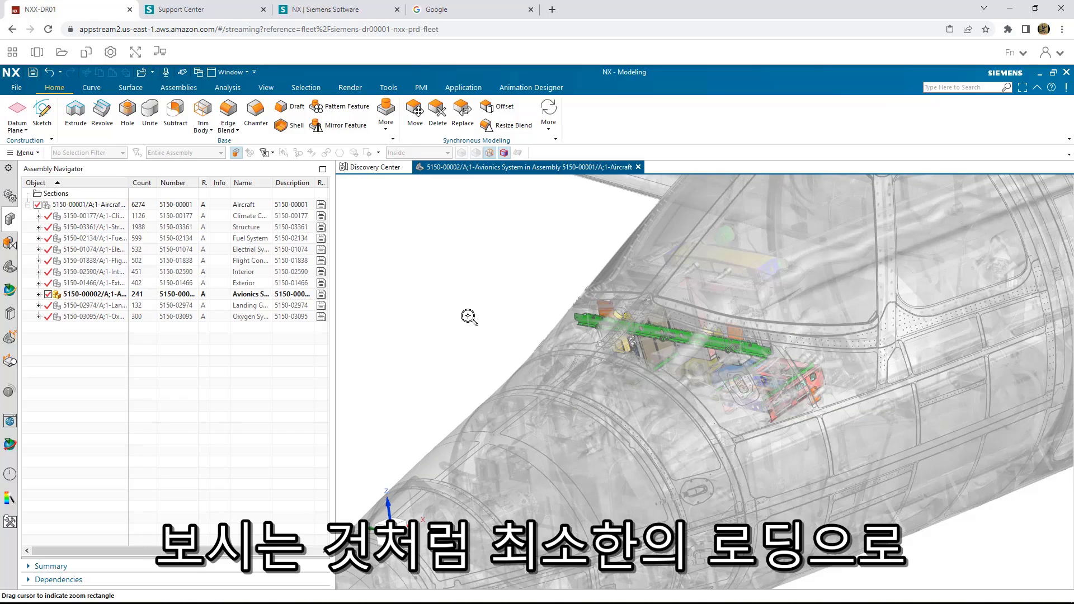
key(ctrl+f)
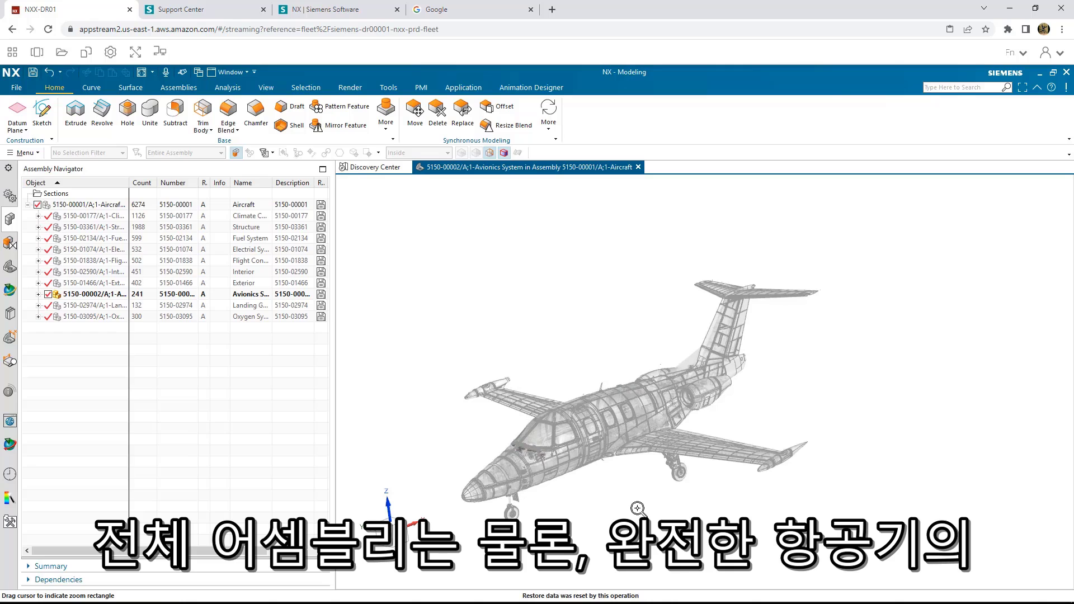
mouse_move(634, 507)
middle_down()
mouse_move(602, 485)
mouse_move(580, 508)
mouse_move(614, 503)
middle_up()
key(F6)
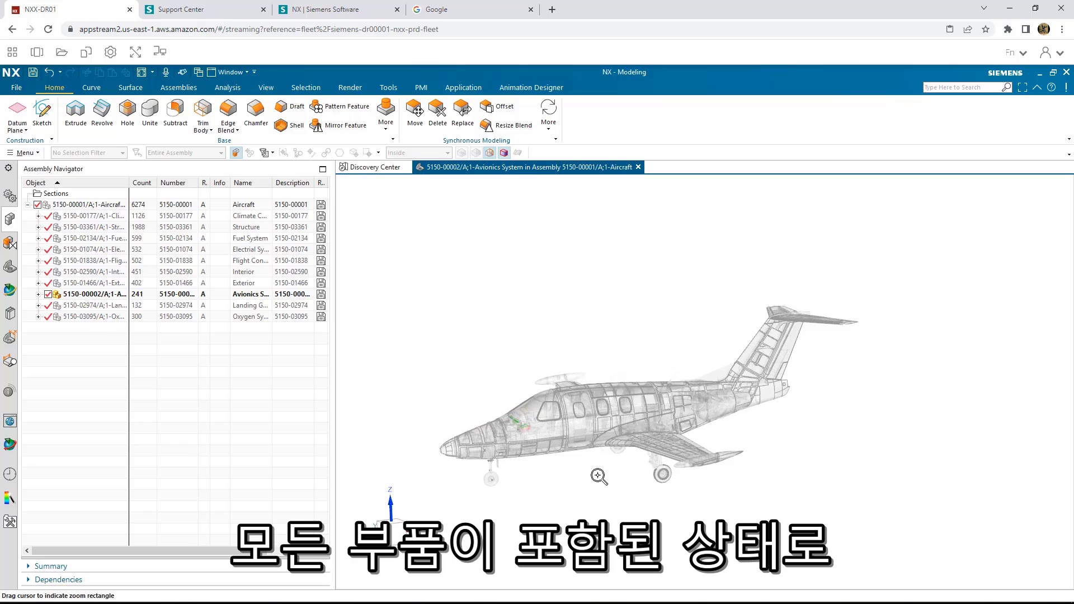
scroll(599, 476, up, 3)
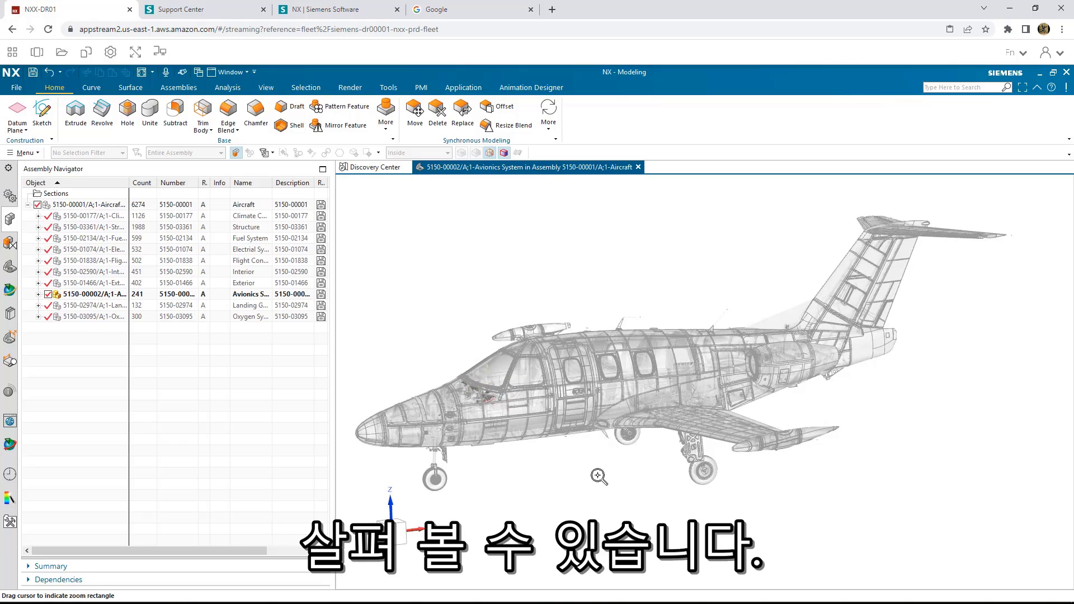
key(Escape)
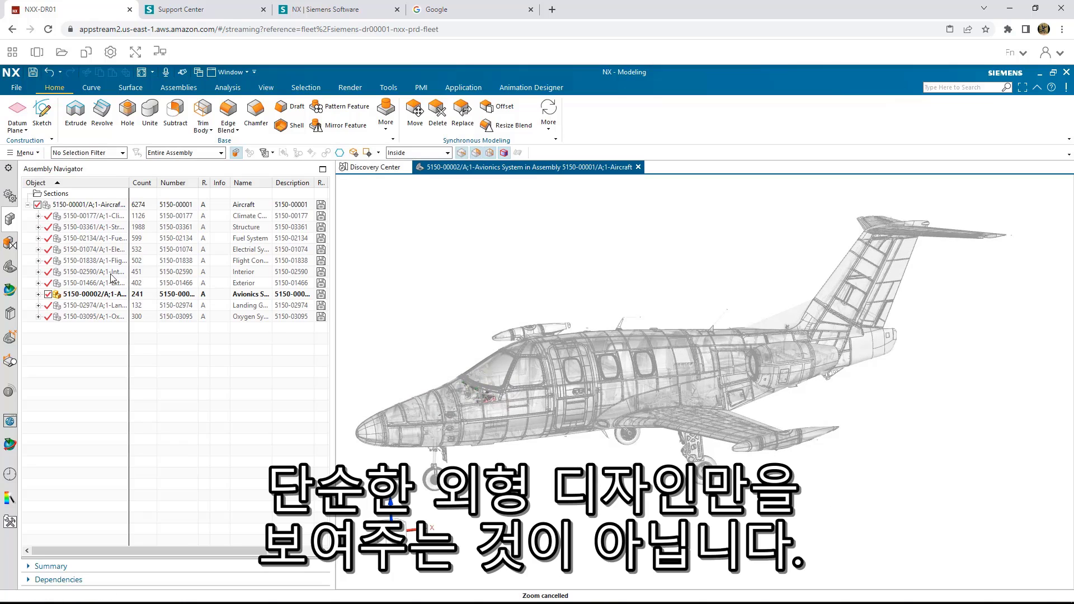
Step: Make Electrical, Climate Control, Fuel System, Landing Gear, then Structure the work part in turn
click(93, 249)
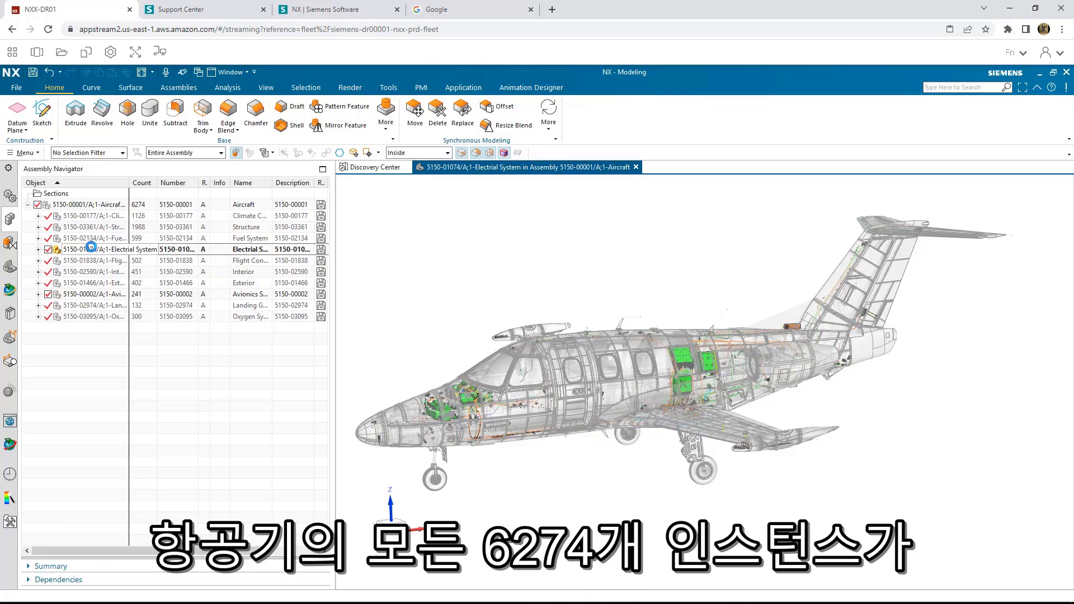
click(92, 215)
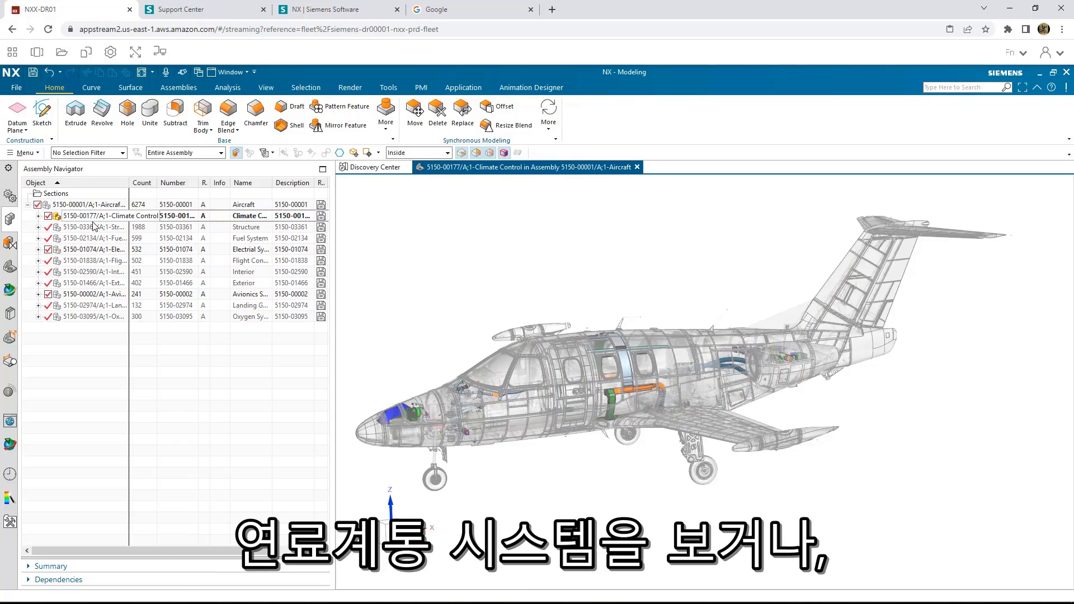
click(87, 239)
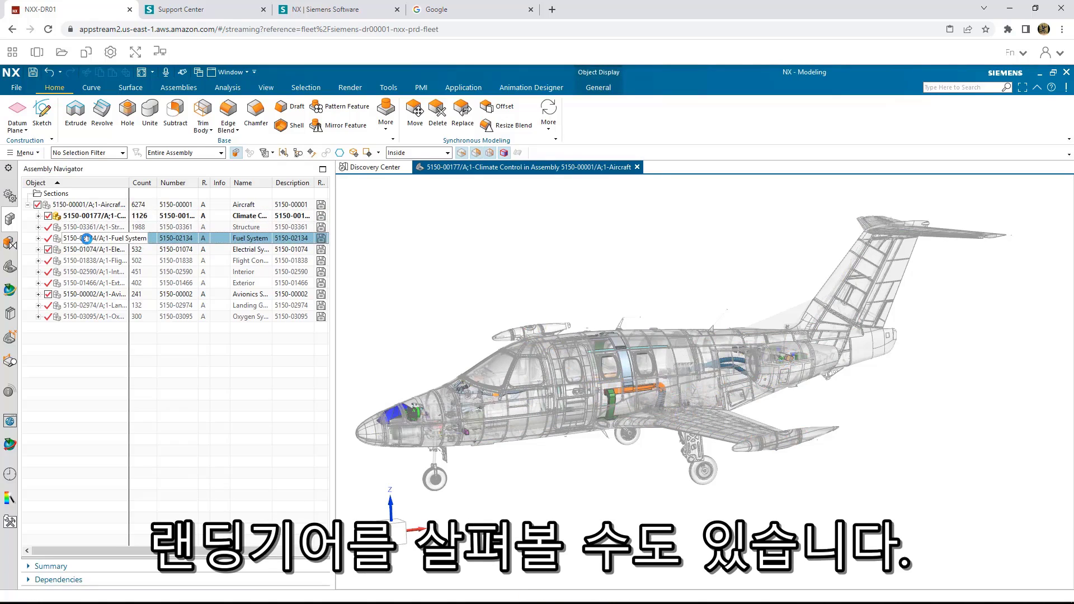
double_click(87, 239)
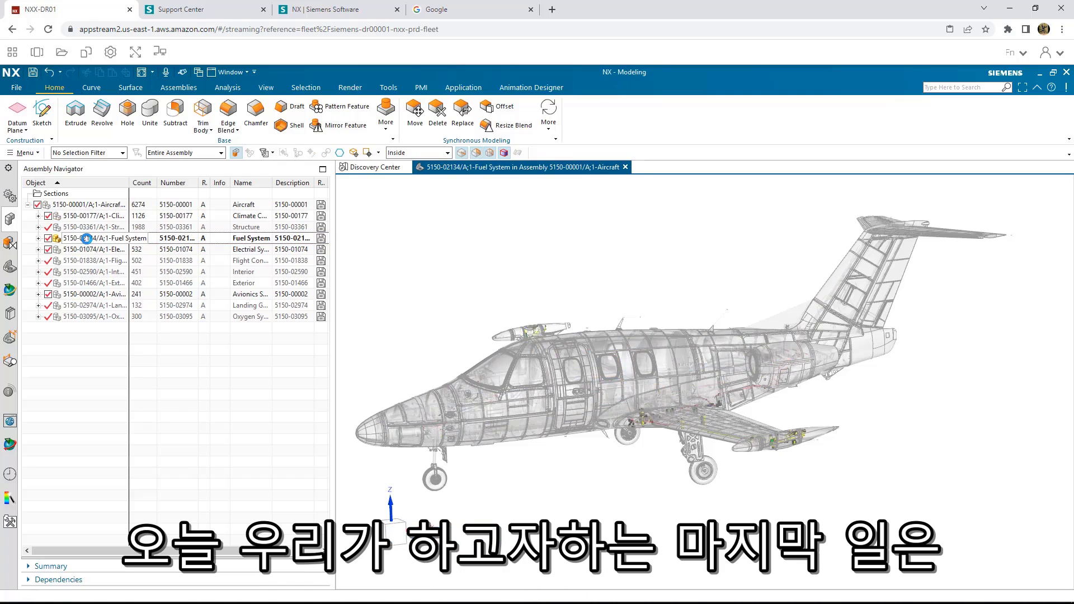
click(102, 305)
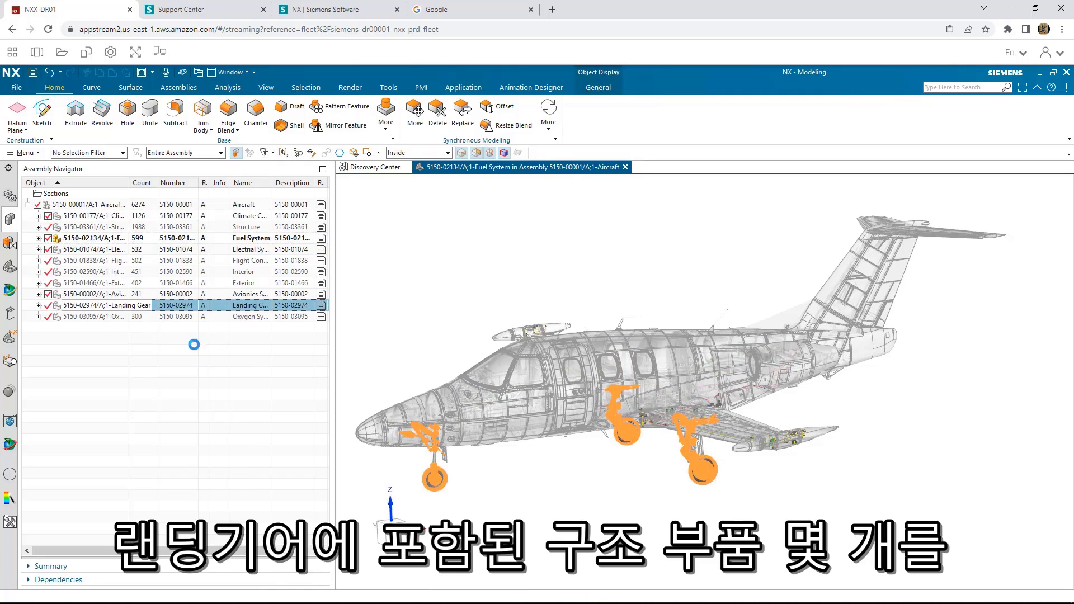
double_click(102, 305)
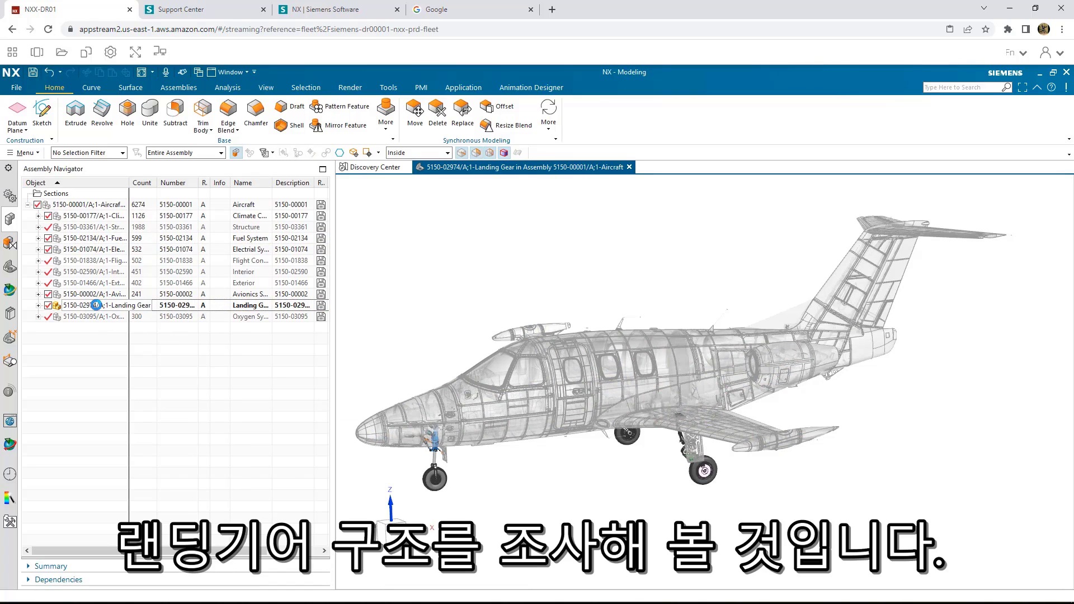
double_click(77, 227)
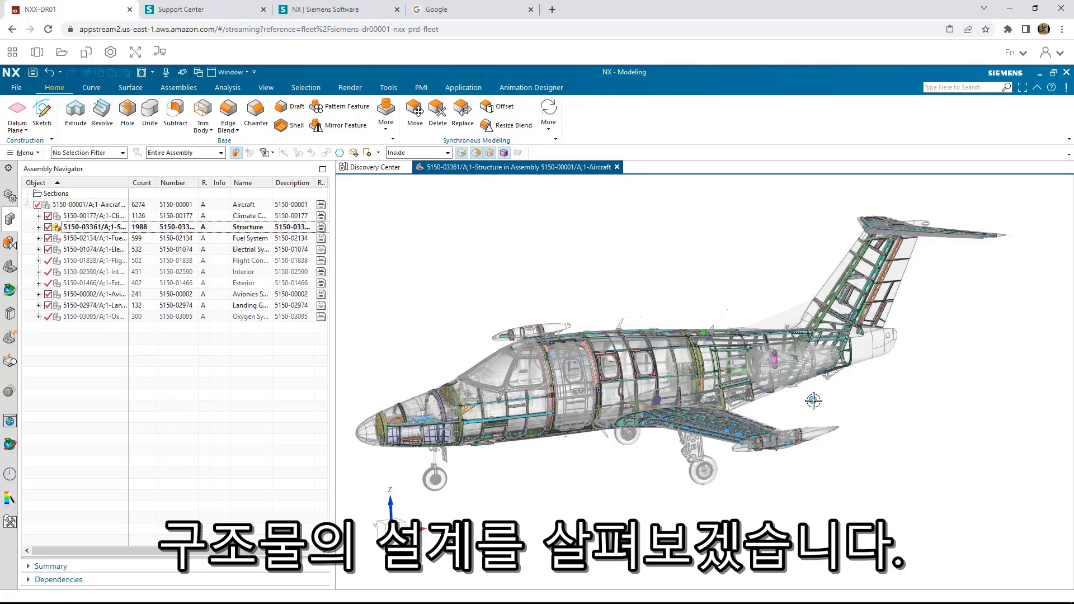
Step: Orbit, fit, and zoom onto the Structure framework spanning fuselage and wings
mouse_move(813, 400)
middle_down()
mouse_move(779, 418)
mouse_move(740, 376)
mouse_move(738, 391)
mouse_move(755, 411)
mouse_move(767, 407)
mouse_move(764, 417)
middle_up()
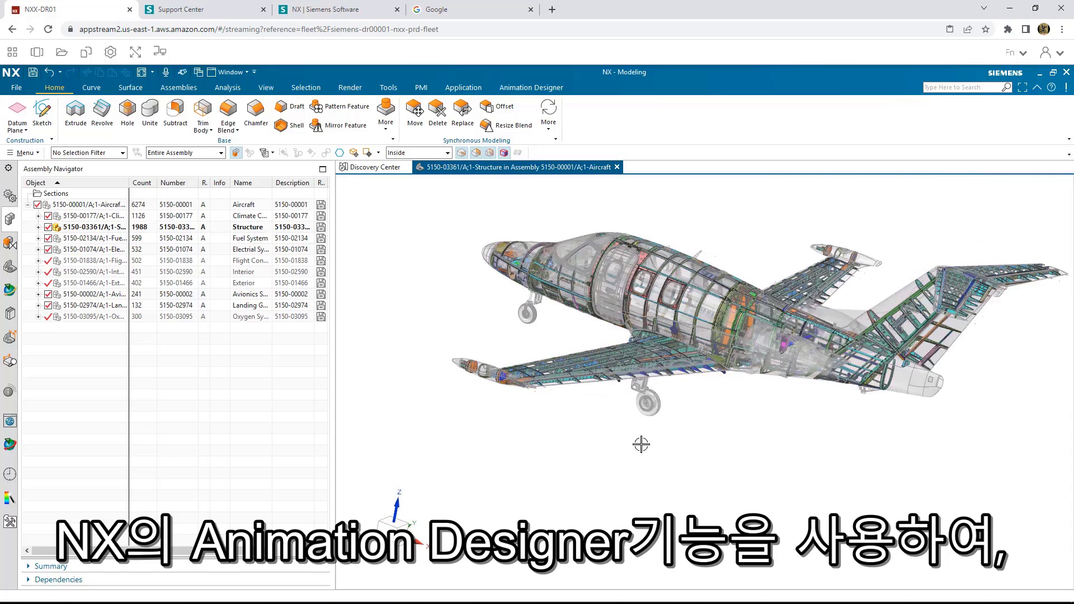
key(ctrl+f)
key(F6)
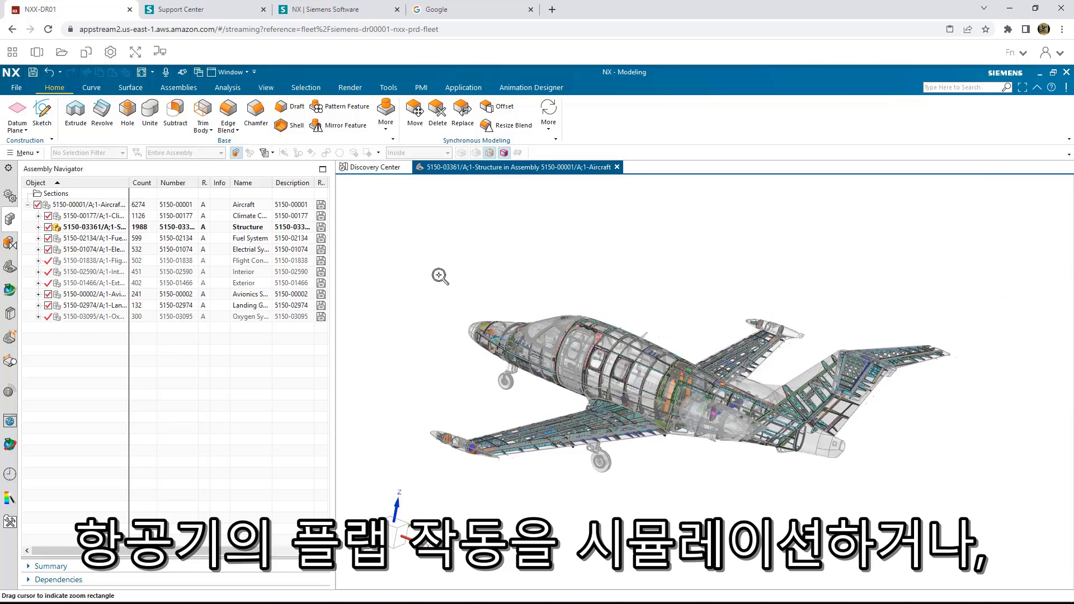
drag(405, 253, 915, 487)
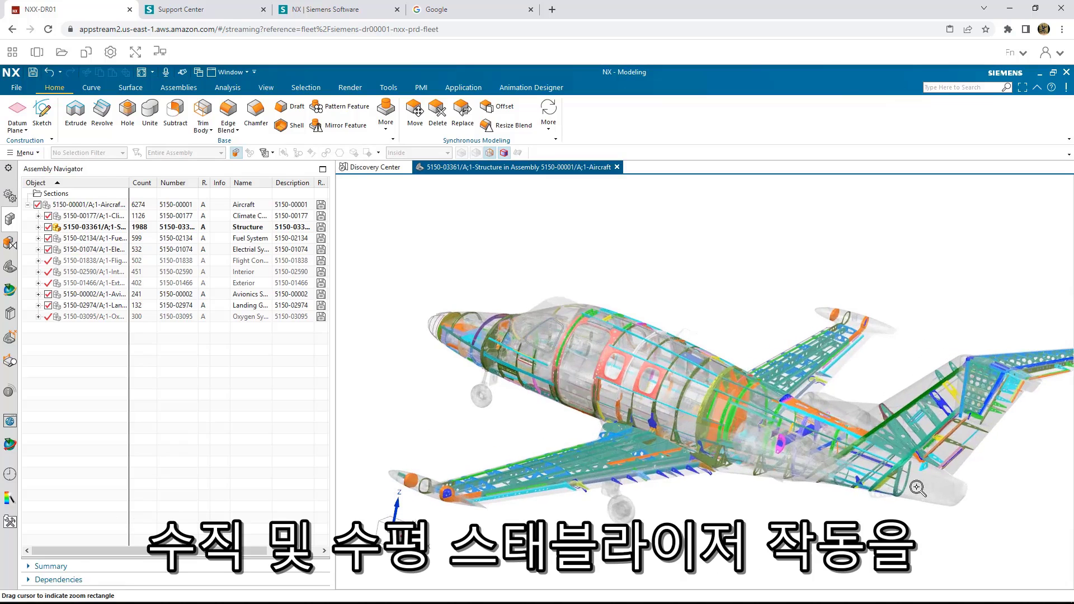
Step: Play the aircraft motion animation in Animation Designer, orbiting to view it from behind
click(528, 86)
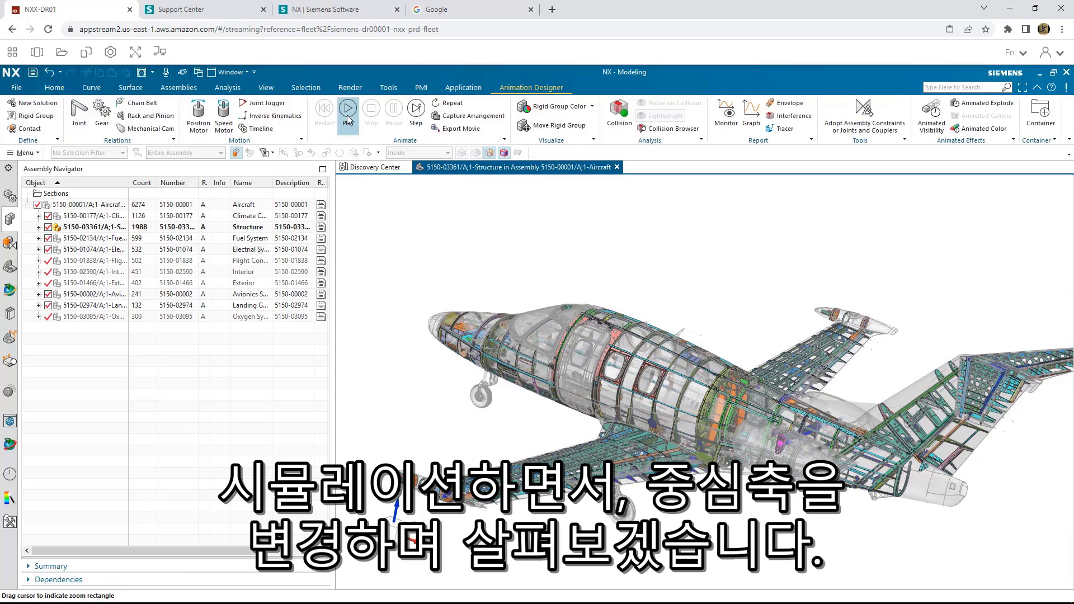
click(357, 138)
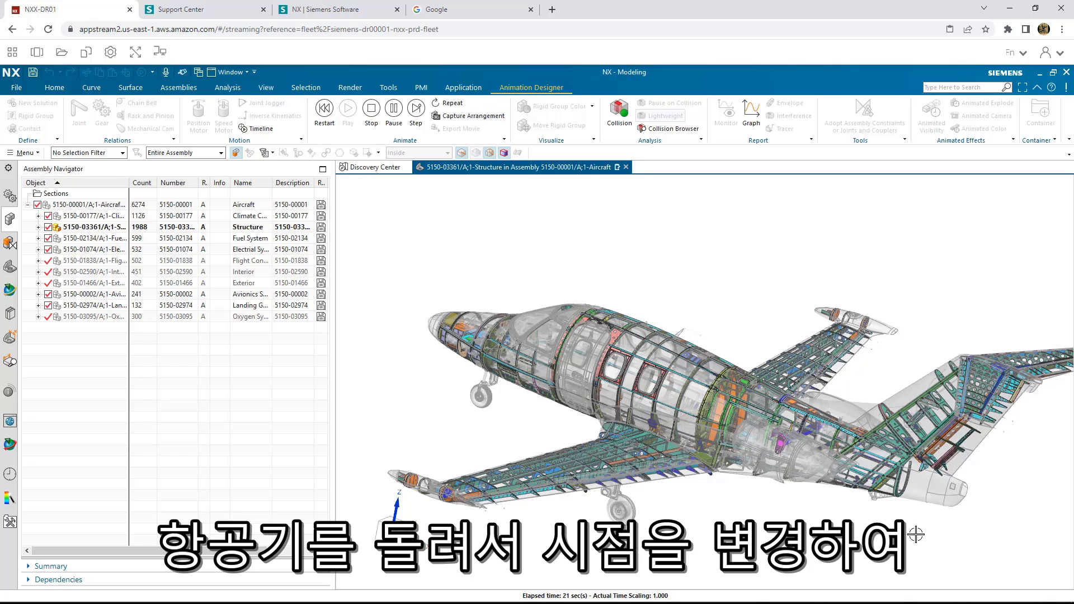
middle_drag(914, 534, 716, 519)
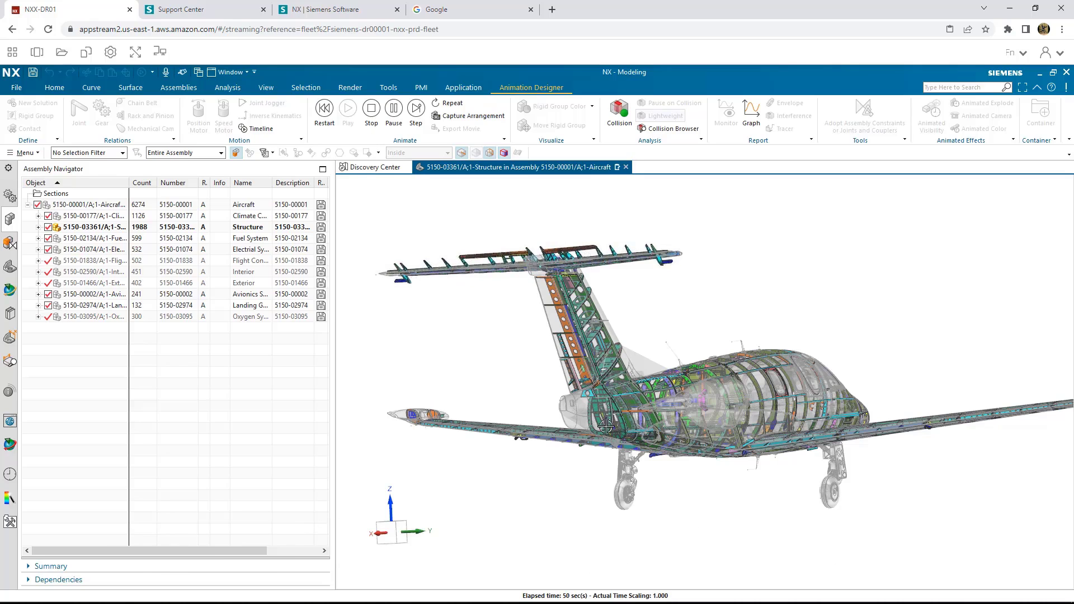
middle_drag(619, 457, 651, 469)
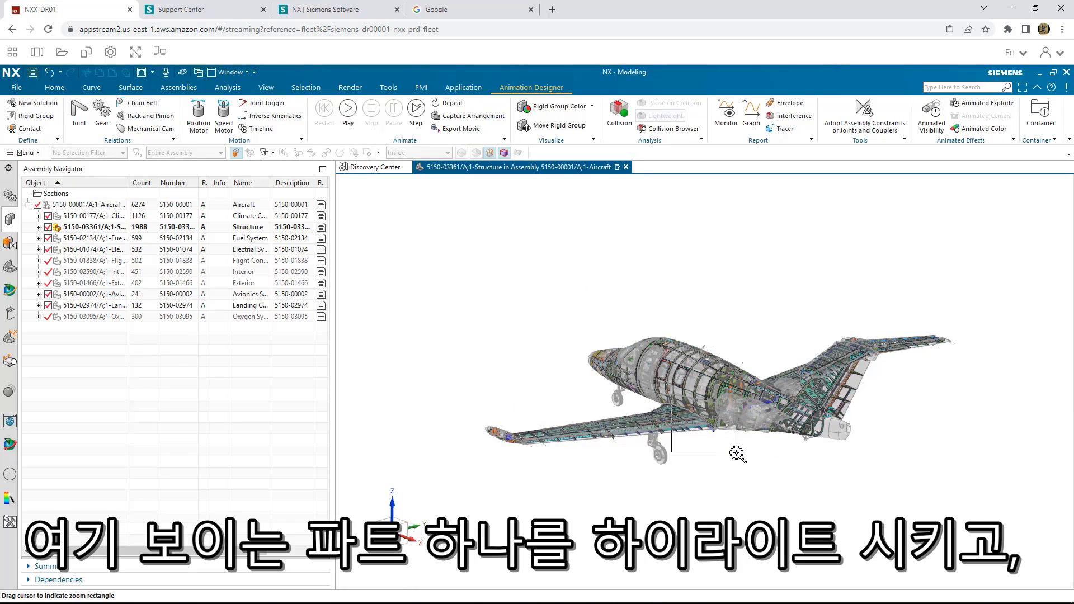
Step: Select flap rib 5150-04657/A;1 via QuickPick and open it in its own window
drag(735, 452, 735, 452)
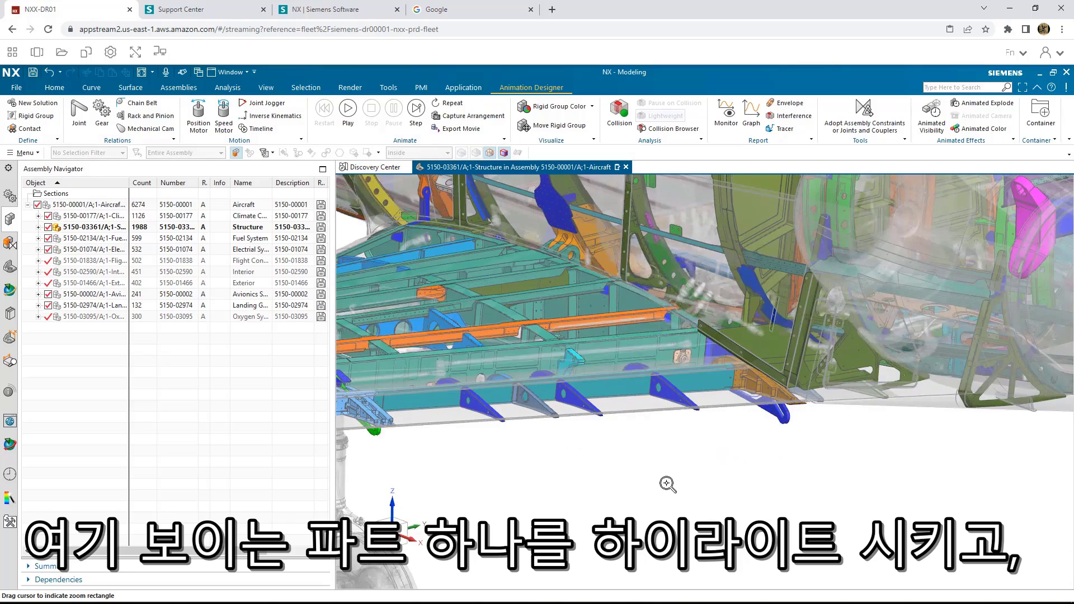
key(Escape)
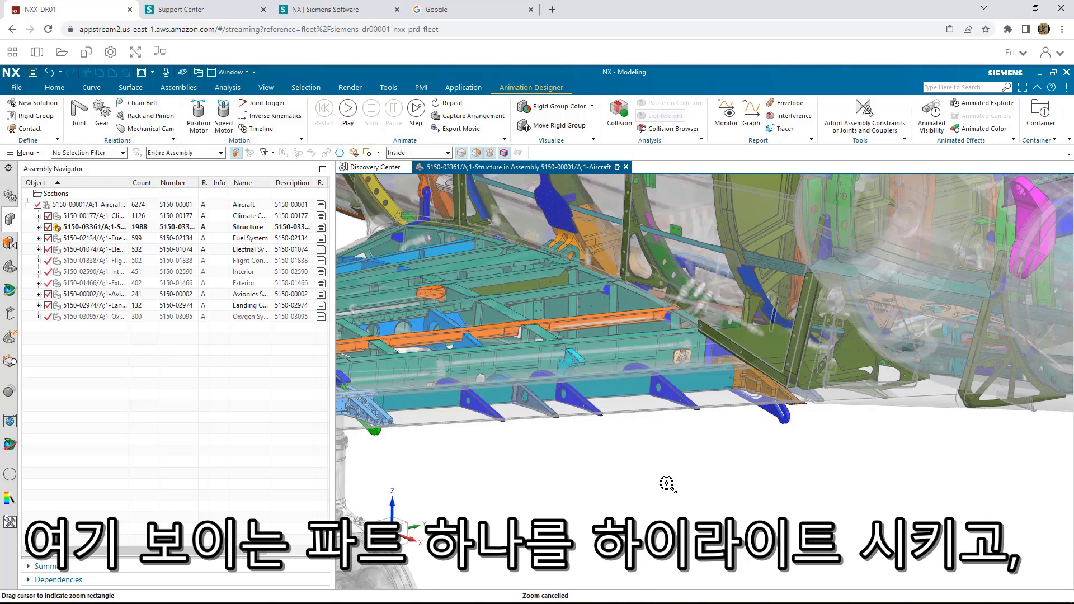
click(770, 393)
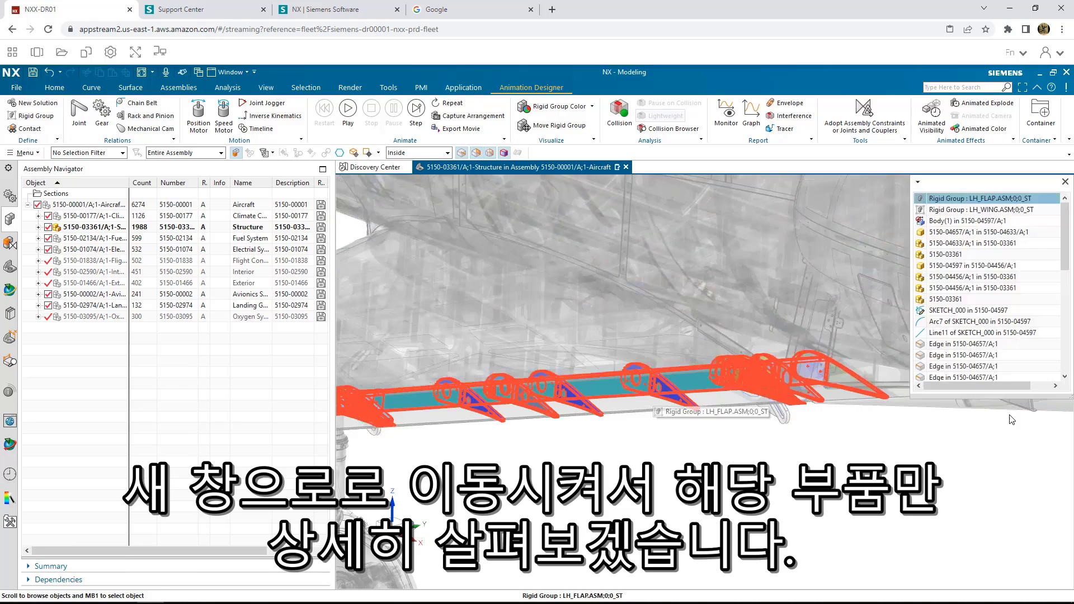
click(960, 230)
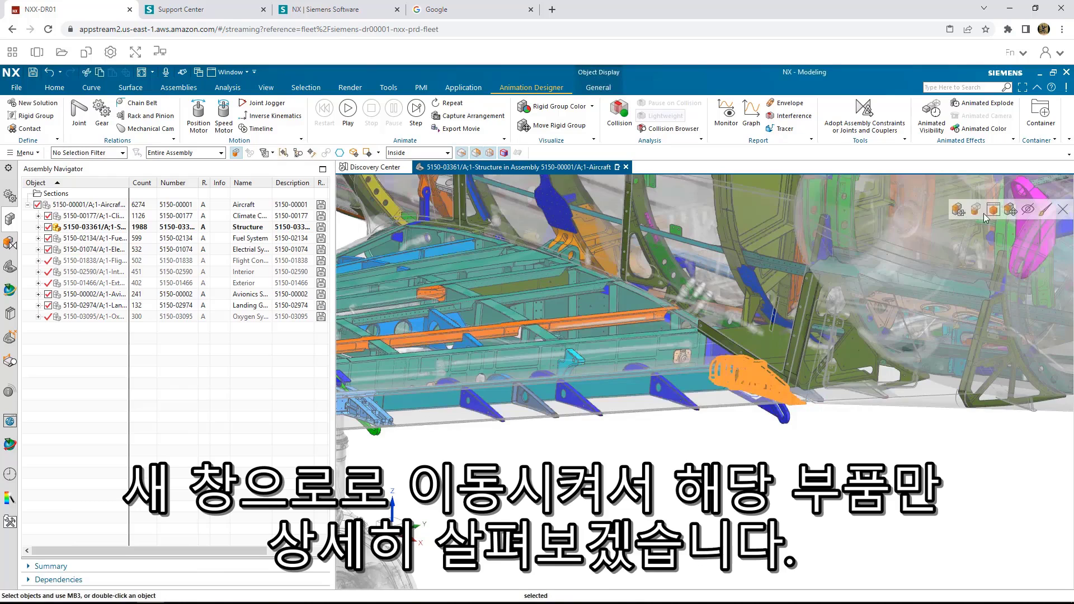
click(990, 212)
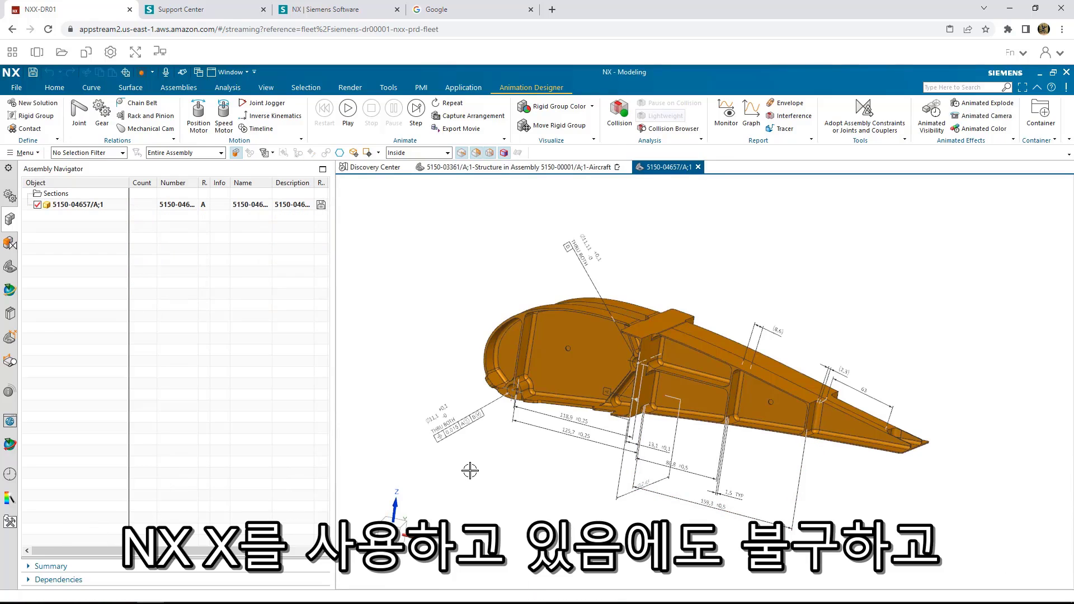
Step: Zoom onto the rib tip so PMI dimensions 63, (2.3) and (8.6) are legible
middle_drag(470, 470, 451, 430)
key(F6)
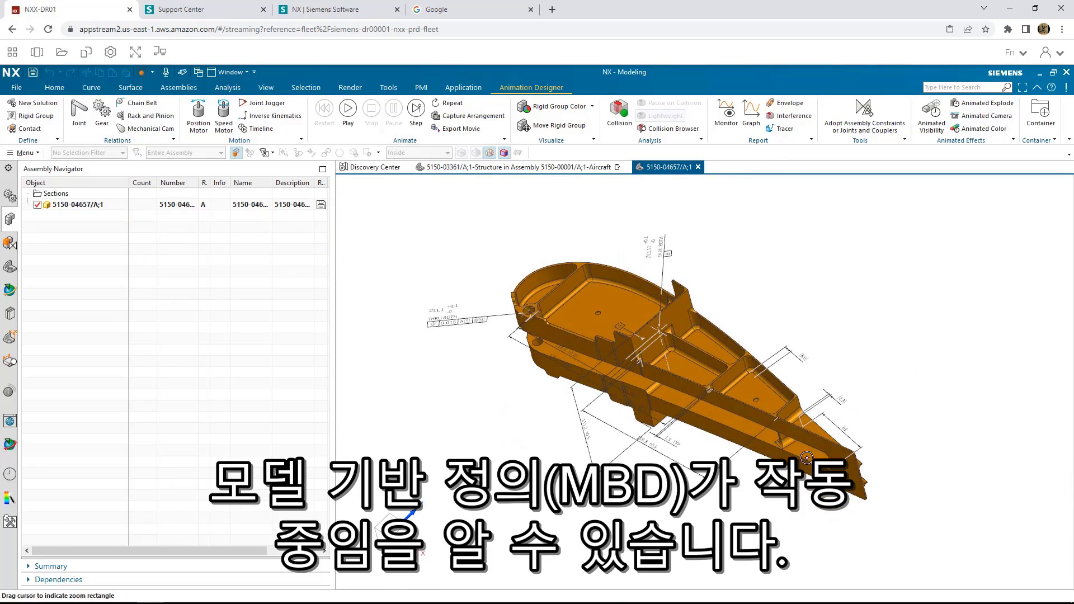
drag(720, 340, 872, 489)
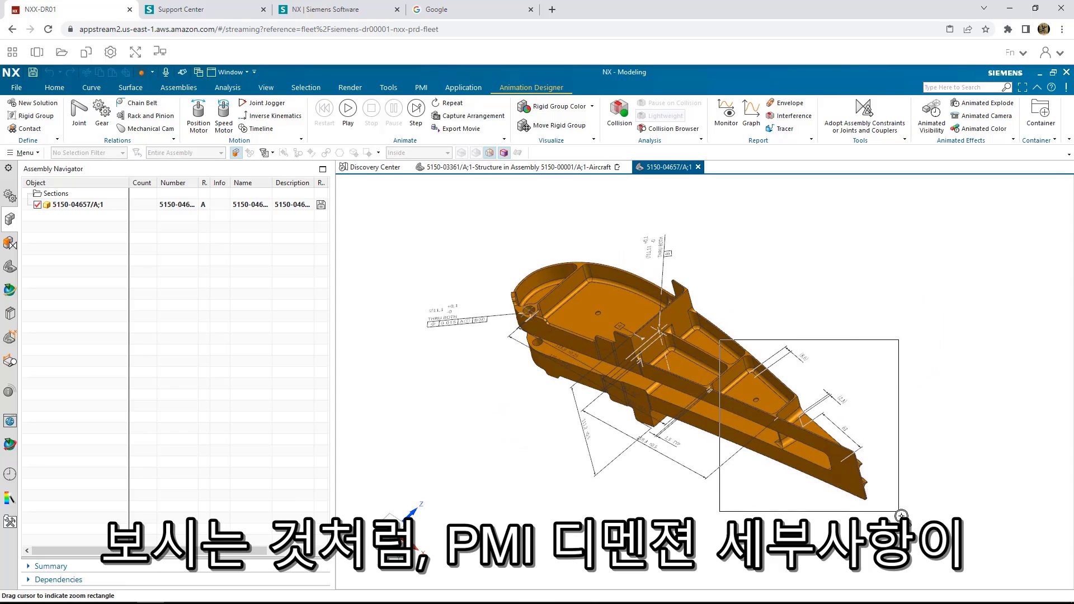
drag(900, 514, 900, 514)
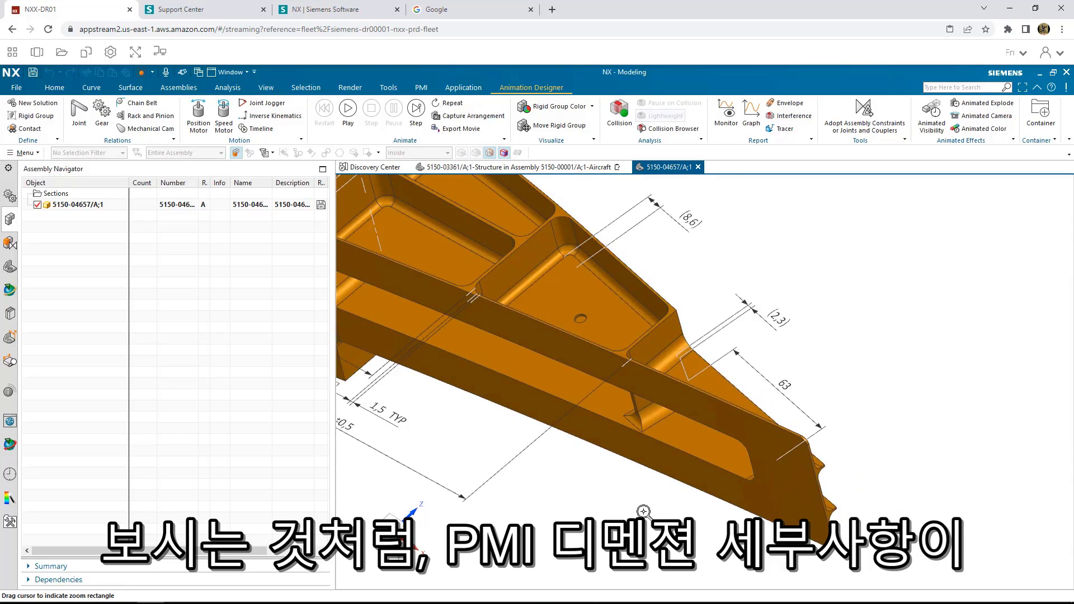
middle_drag(643, 511, 645, 503)
key(Escape)
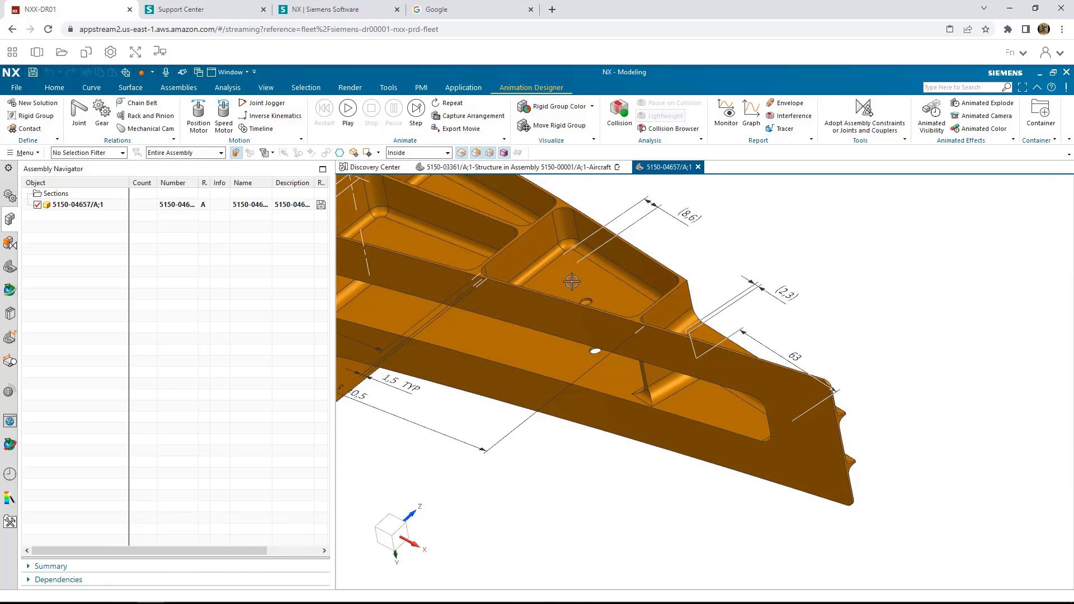
Step: Replace a rib face with an adjacent face using Synchronous Modeling Replace Face
click(62, 90)
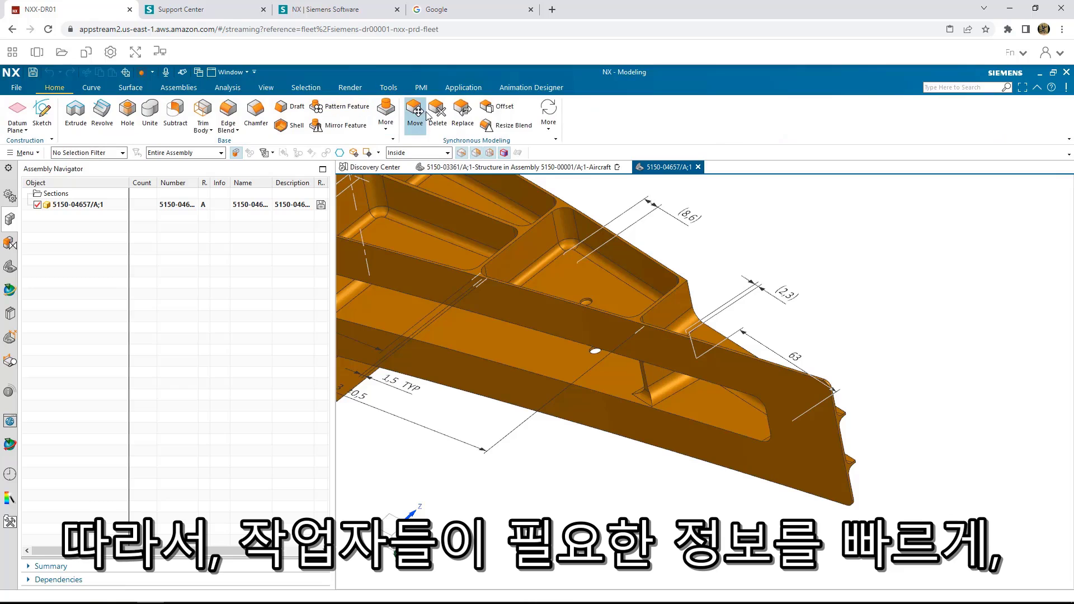
click(460, 110)
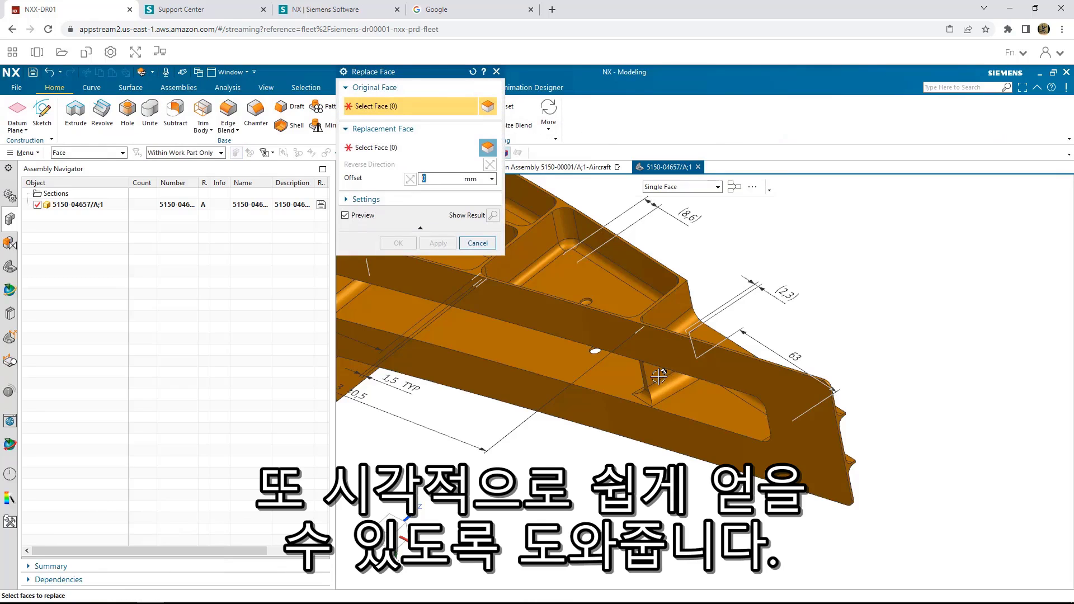
middle_click(660, 358)
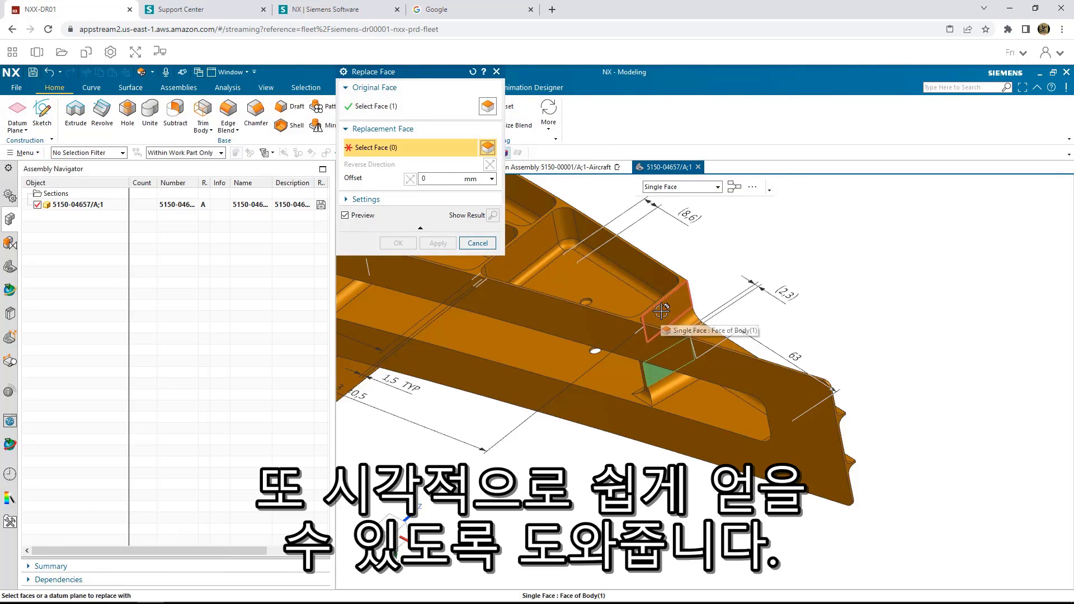
click(661, 311)
click(442, 246)
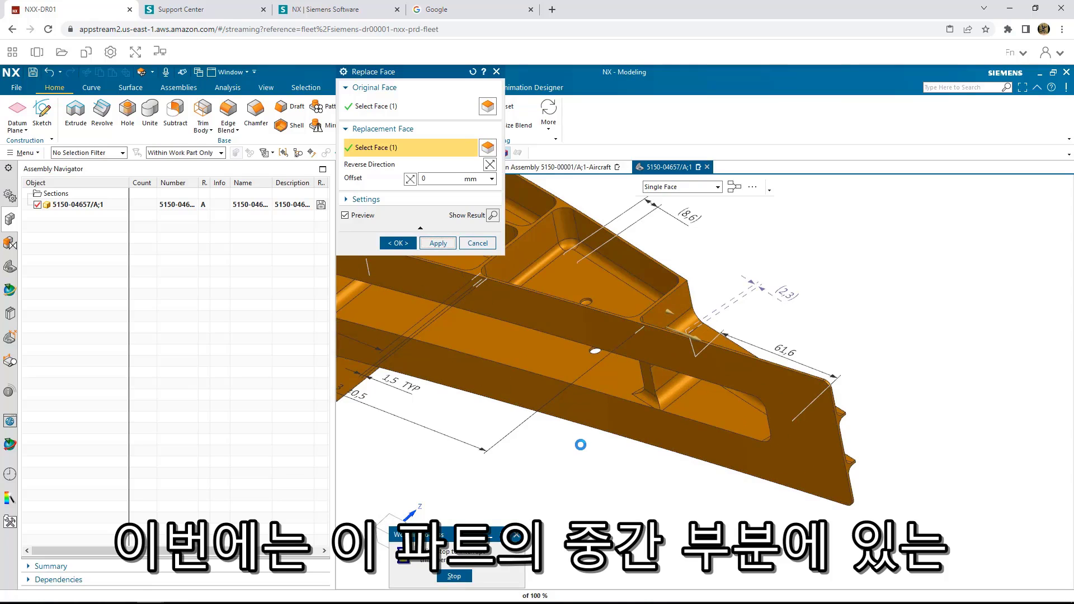
Step: Replace a second rib face on the other side, then zoom in near the pocket
middle_drag(581, 445, 665, 403)
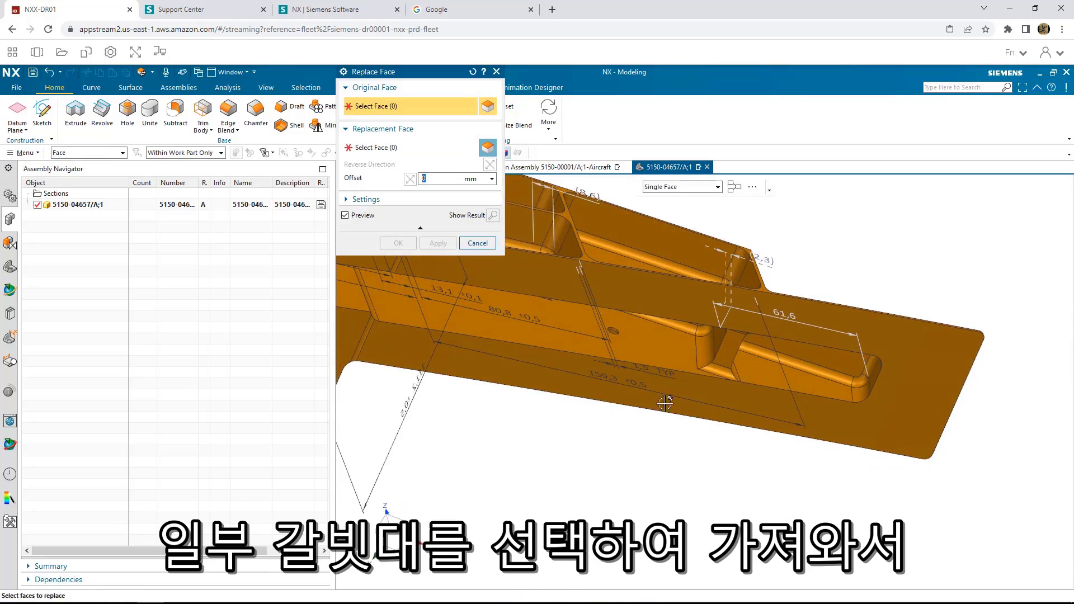
click(718, 333)
click(744, 276)
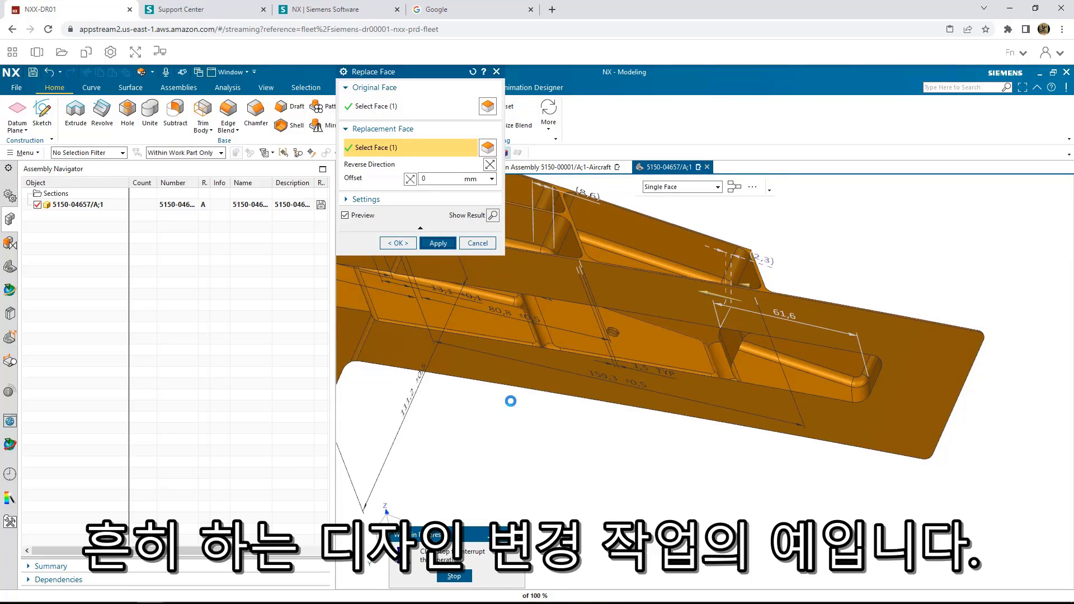
click(476, 242)
key(ctrl+f)
key(F6)
drag(940, 464, 766, 285)
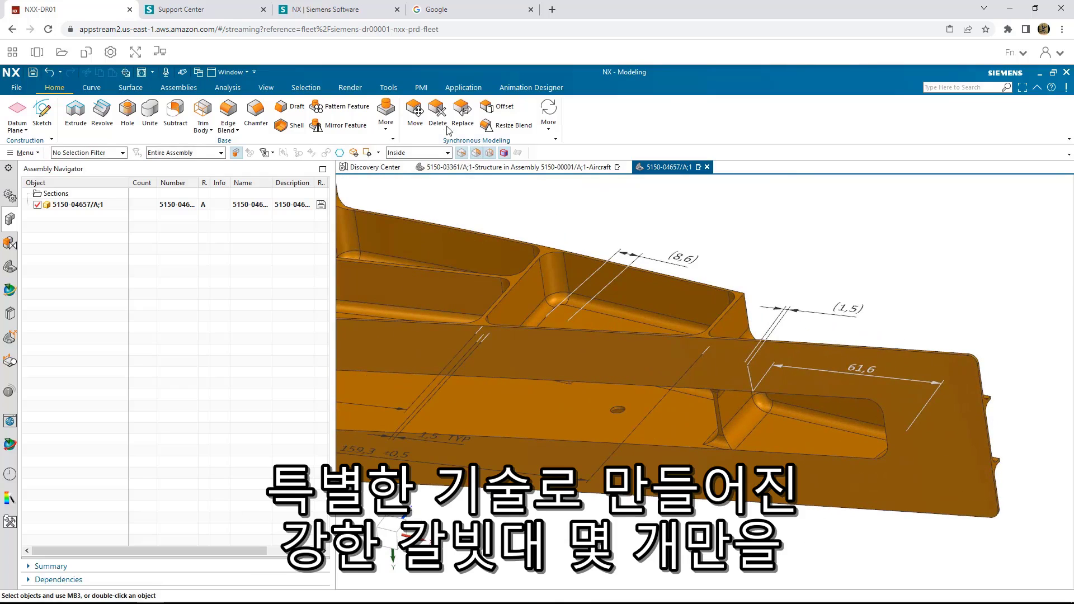
Step: Offset two opposite rib faces by .4 mm with Offset Region
click(501, 113)
click(725, 412)
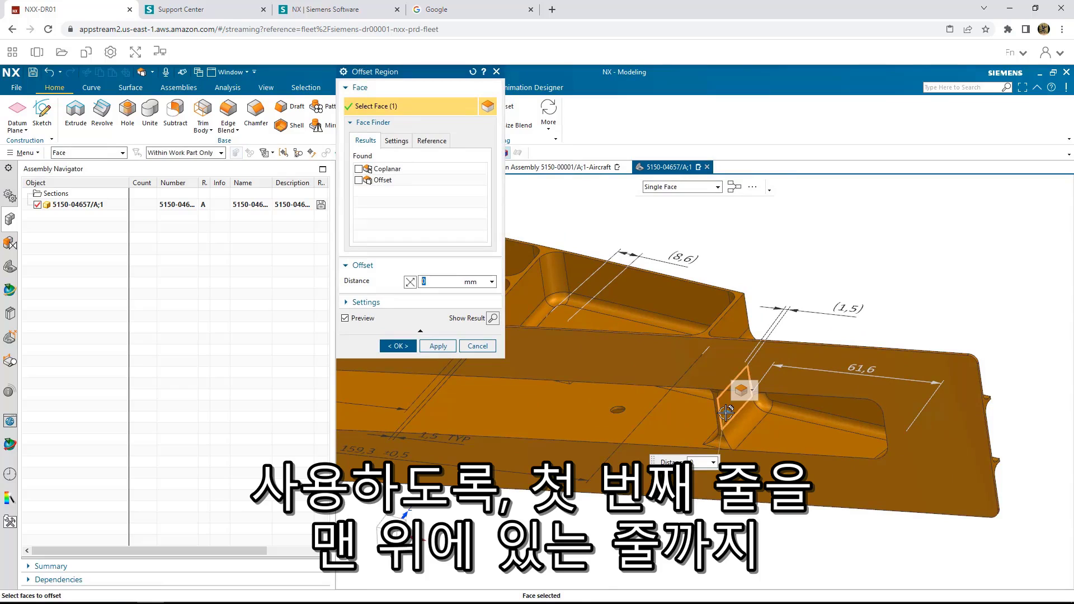
click(733, 398)
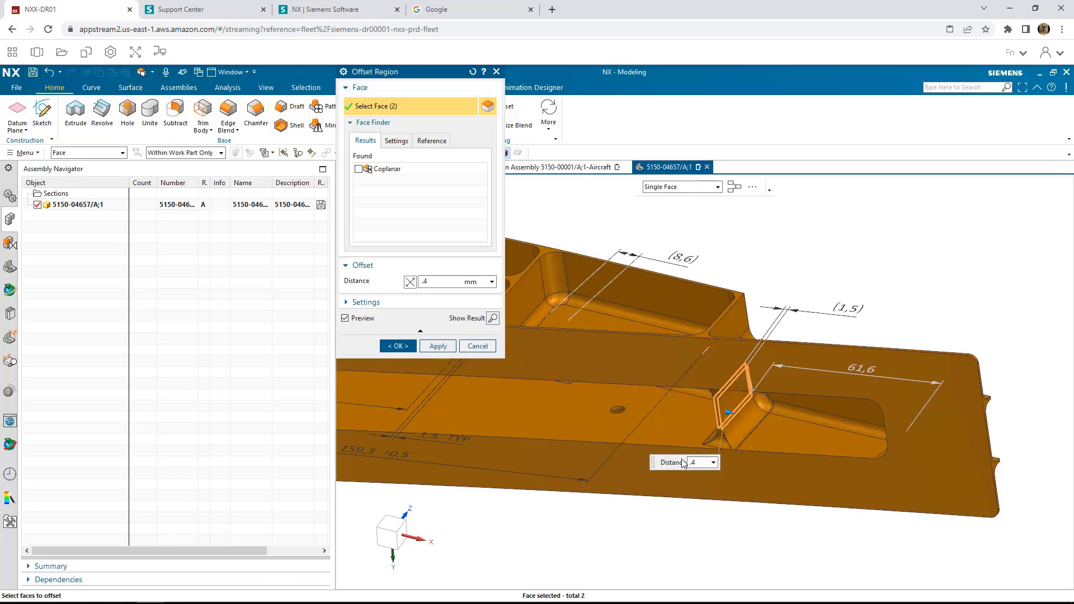
key(Return)
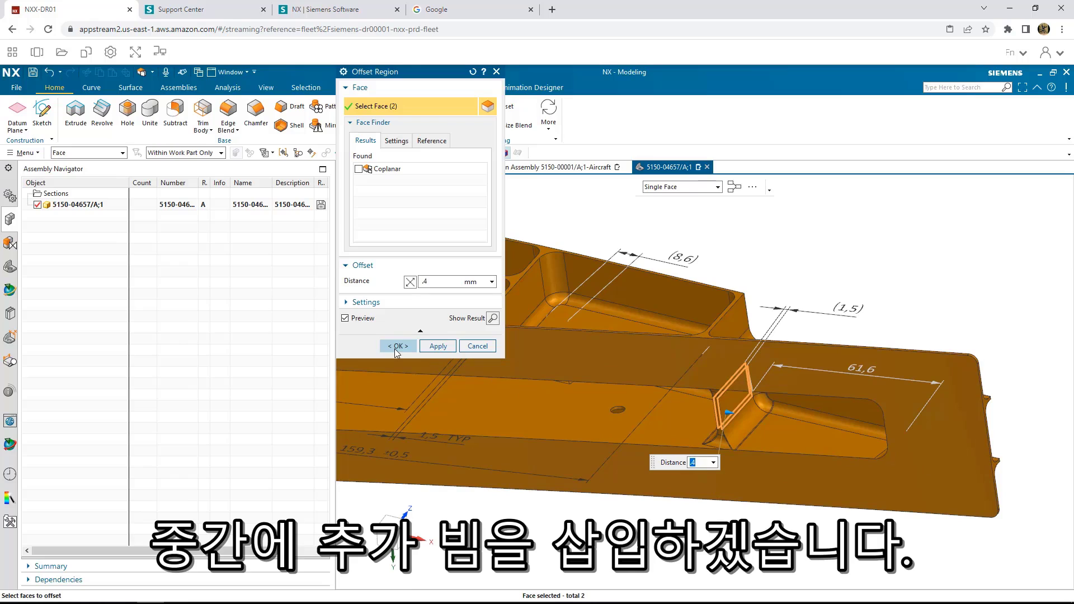
click(394, 347)
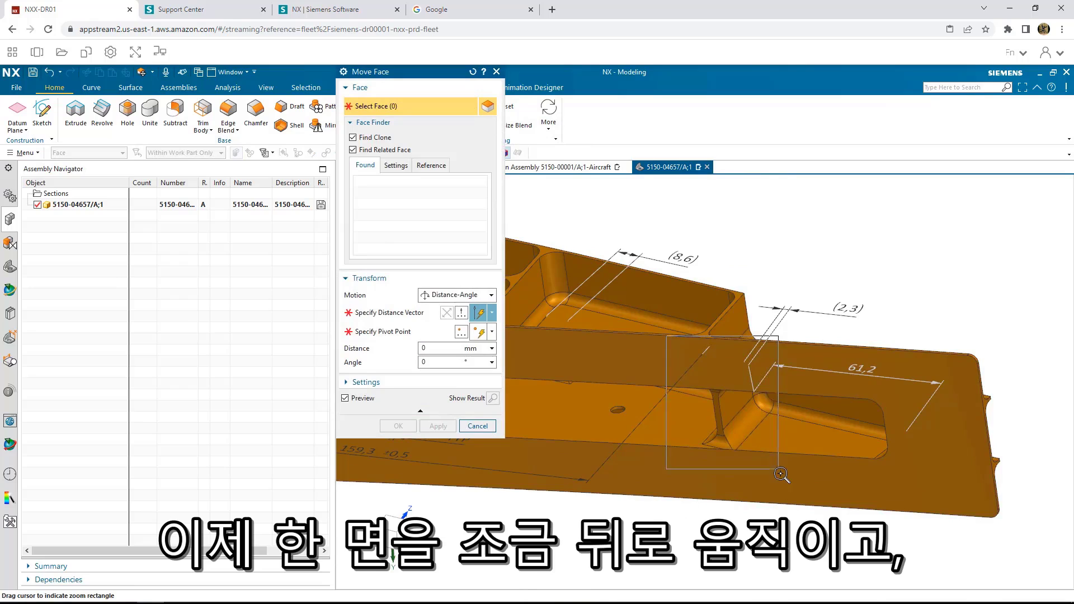
Step: Move the thin rib face beside the pocket back 3 mm with Move Face
drag(781, 475, 781, 475)
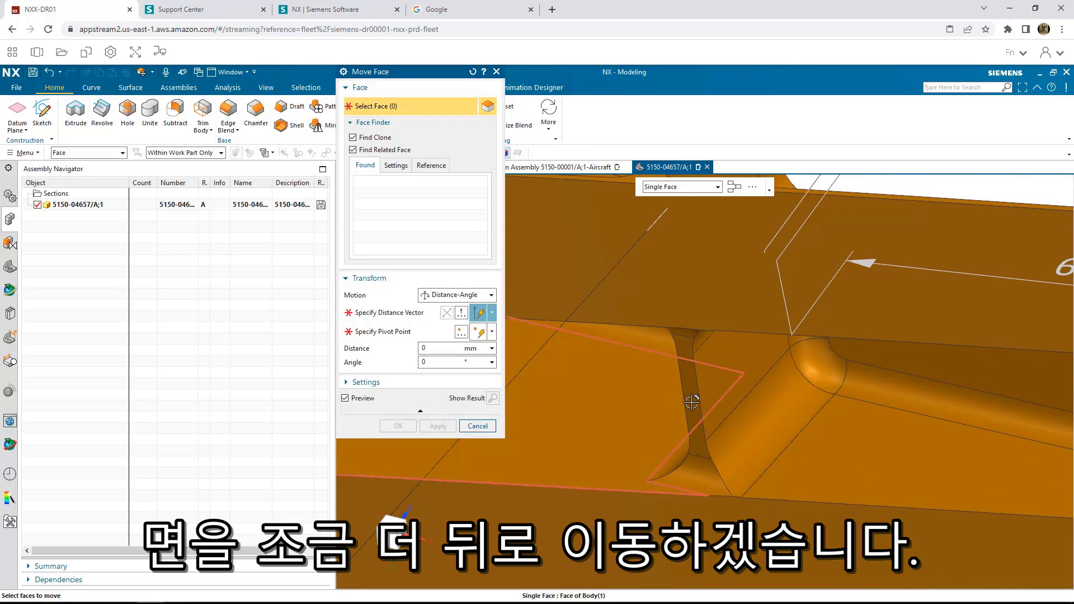
click(689, 406)
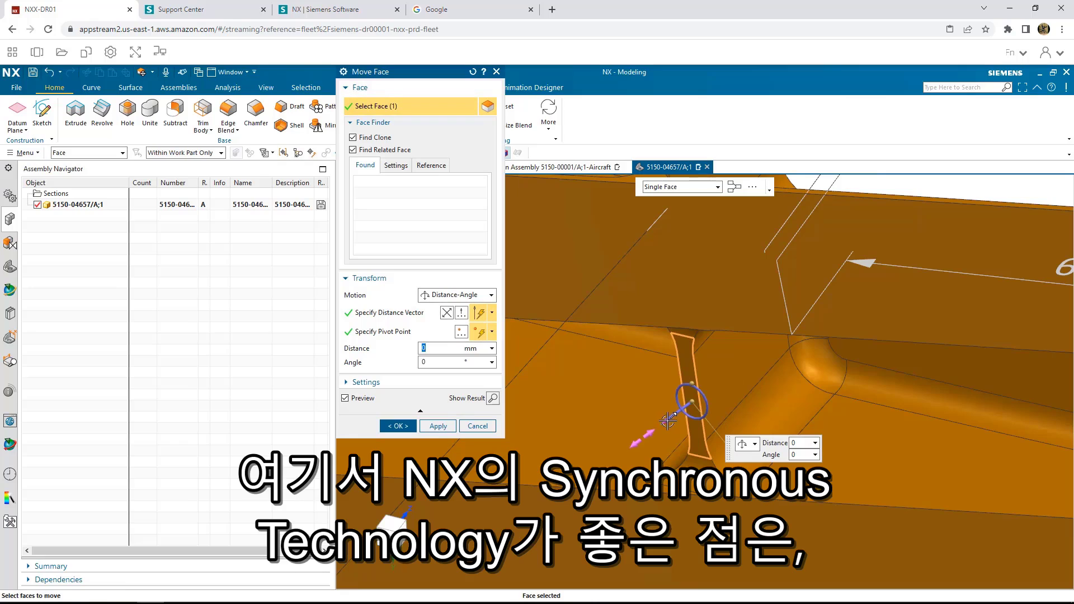
drag(676, 417, 697, 398)
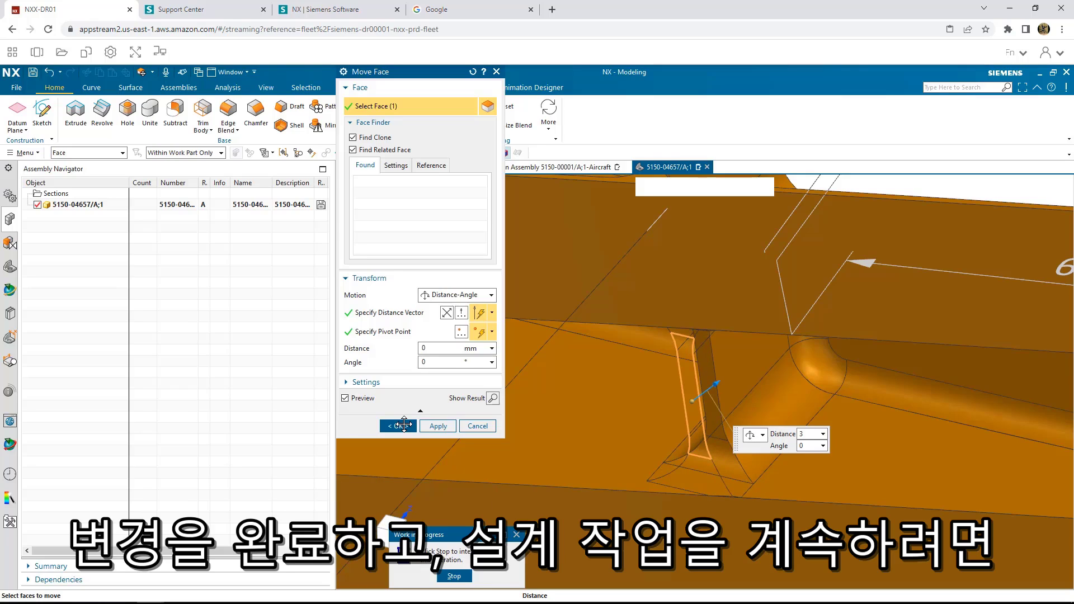
click(404, 425)
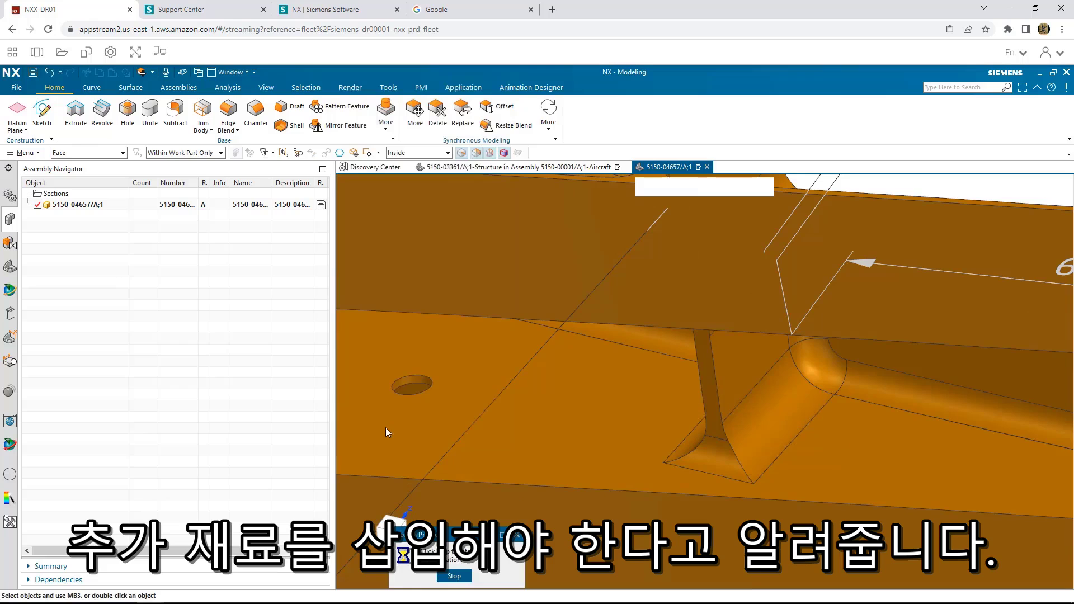
Step: Replace the pocket's end face with the other pocket face at a 62 mm offset
scroll(811, 414, down, 10)
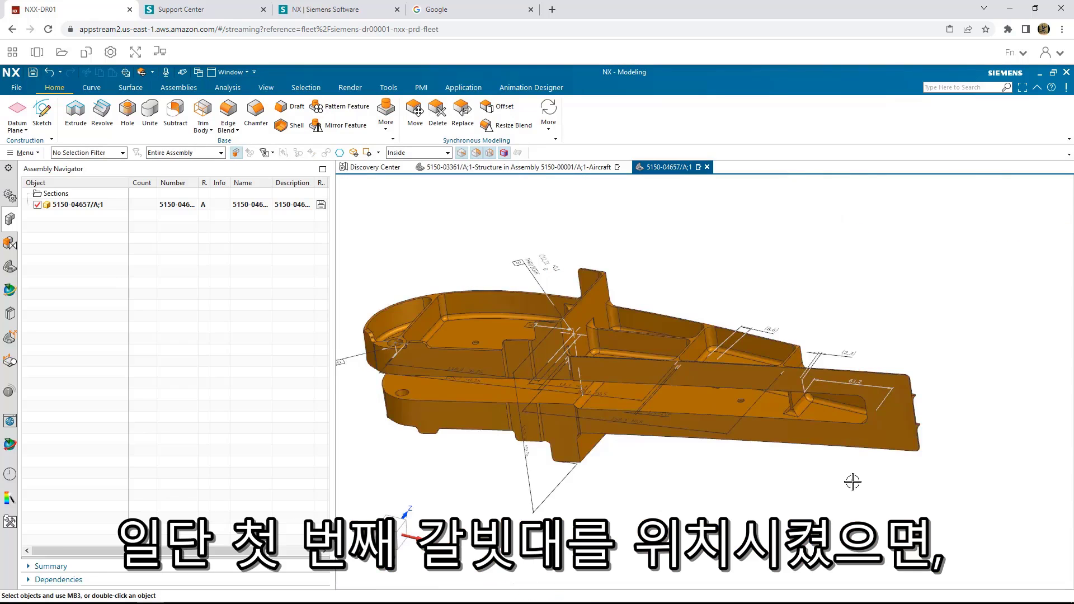
middle_drag(848, 484, 889, 468)
key(F6)
drag(912, 451, 1029, 551)
click(464, 113)
click(689, 368)
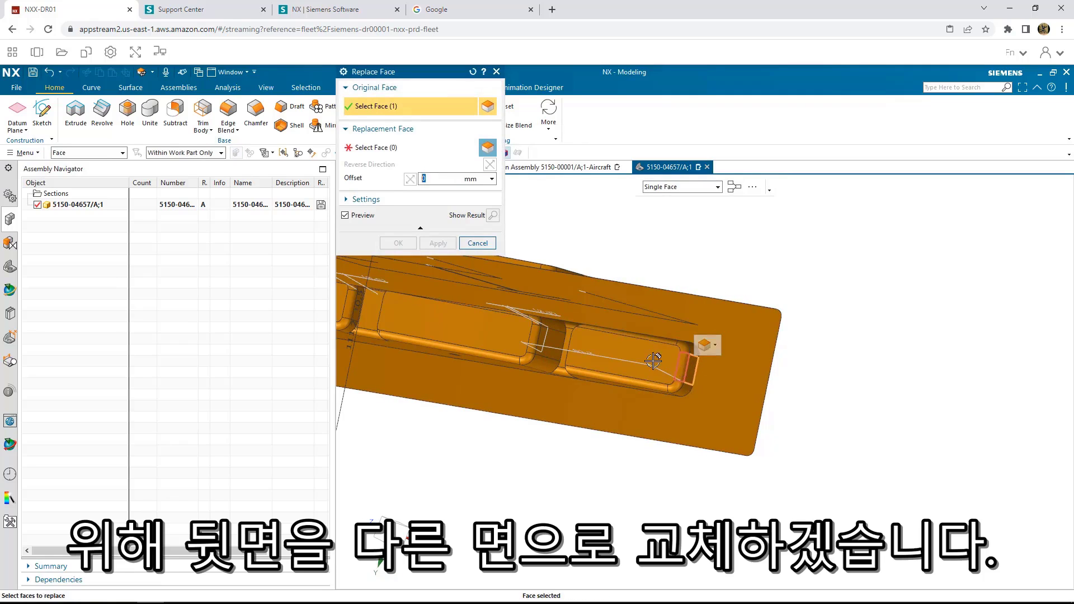
middle_drag(647, 371, 593, 372)
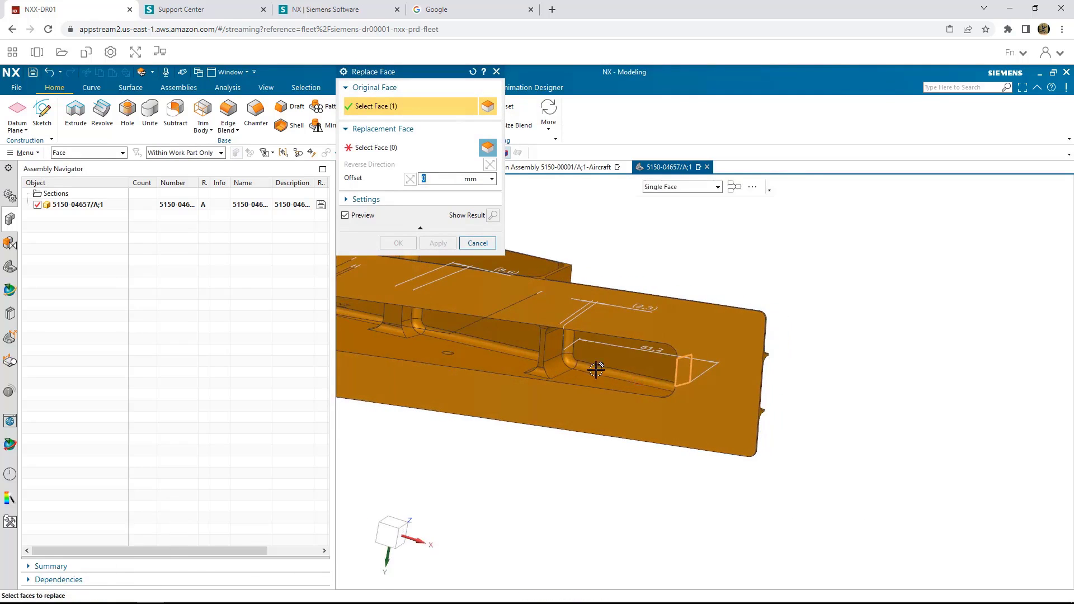
middle_click(551, 343)
click(552, 346)
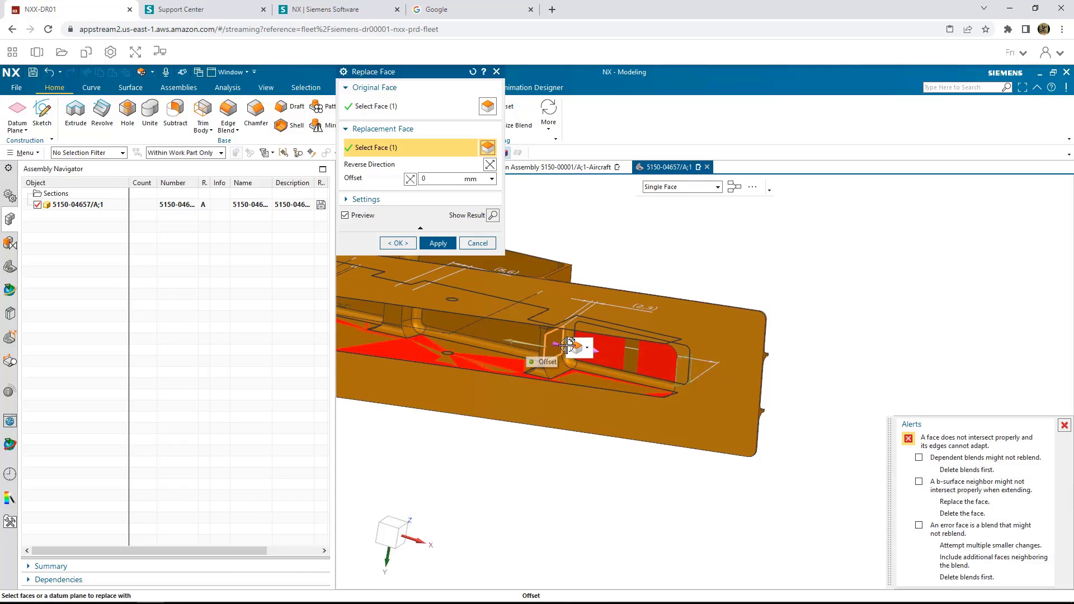
drag(562, 346, 696, 376)
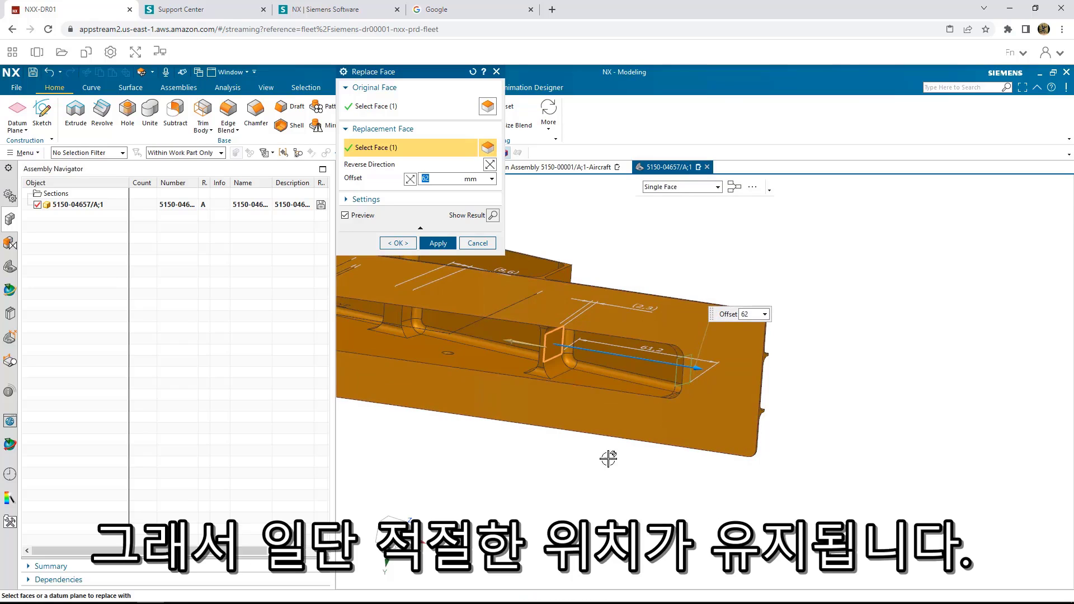
click(404, 247)
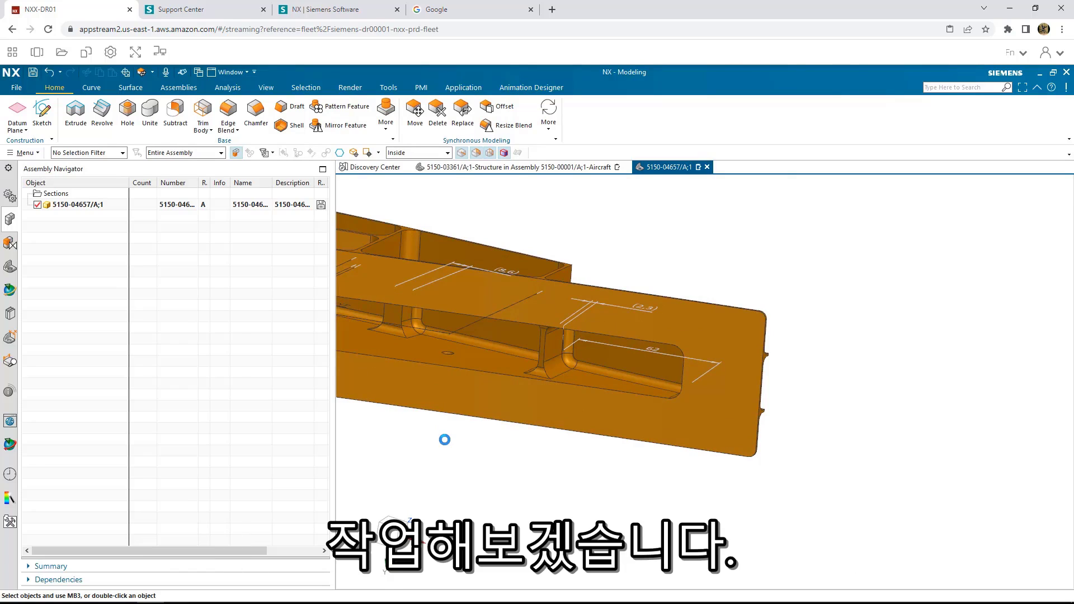
Step: Replace the lower middle rib face with the parallel rib face at a 3.3 mm offset
shift+middle_drag(443, 440, 709, 550)
key(F6)
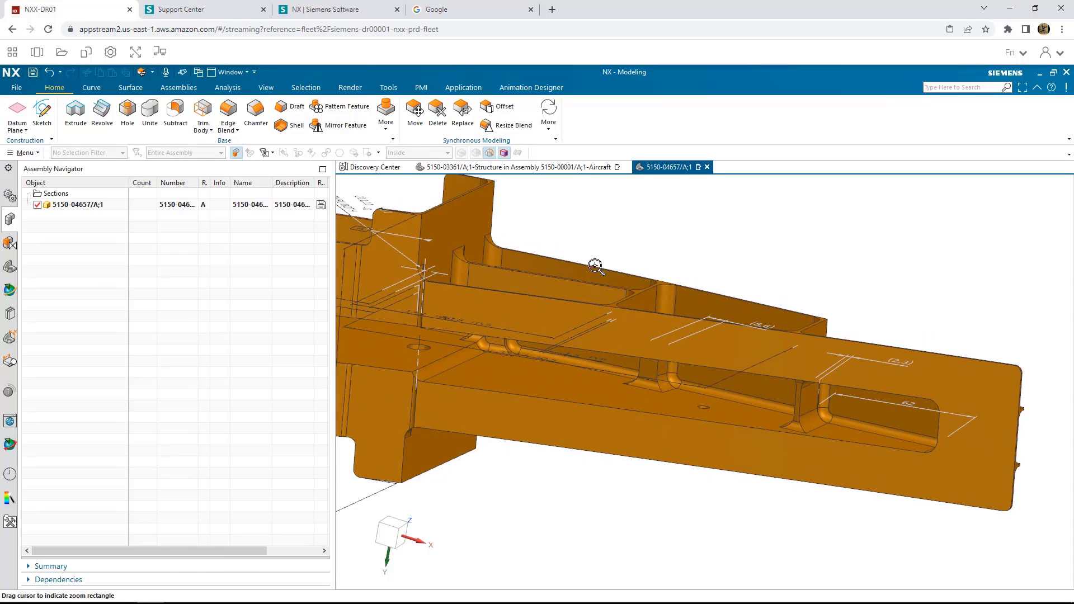
drag(593, 232, 699, 424)
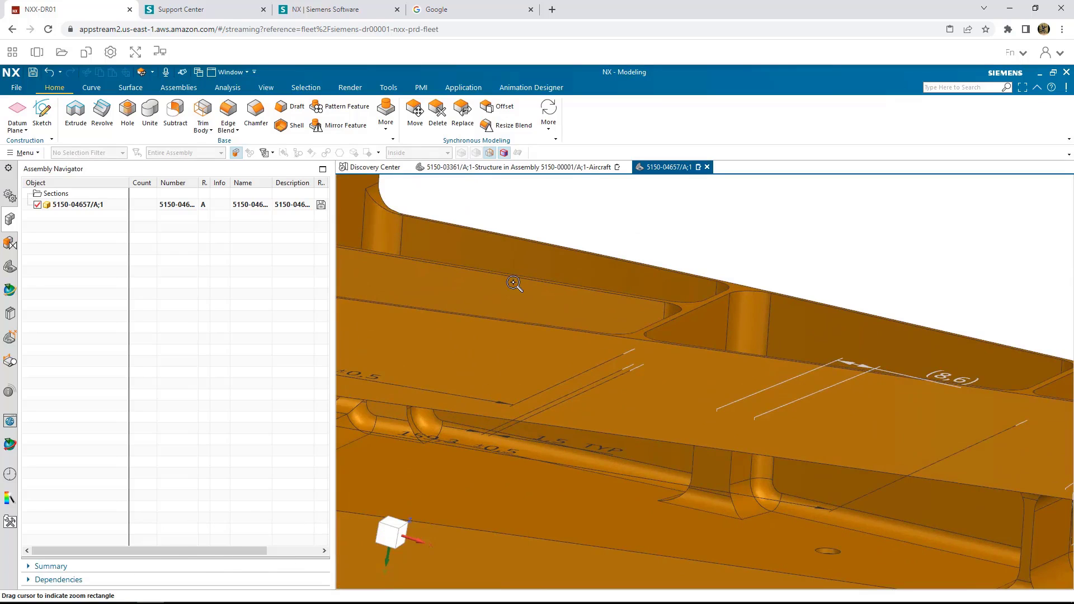
click(462, 114)
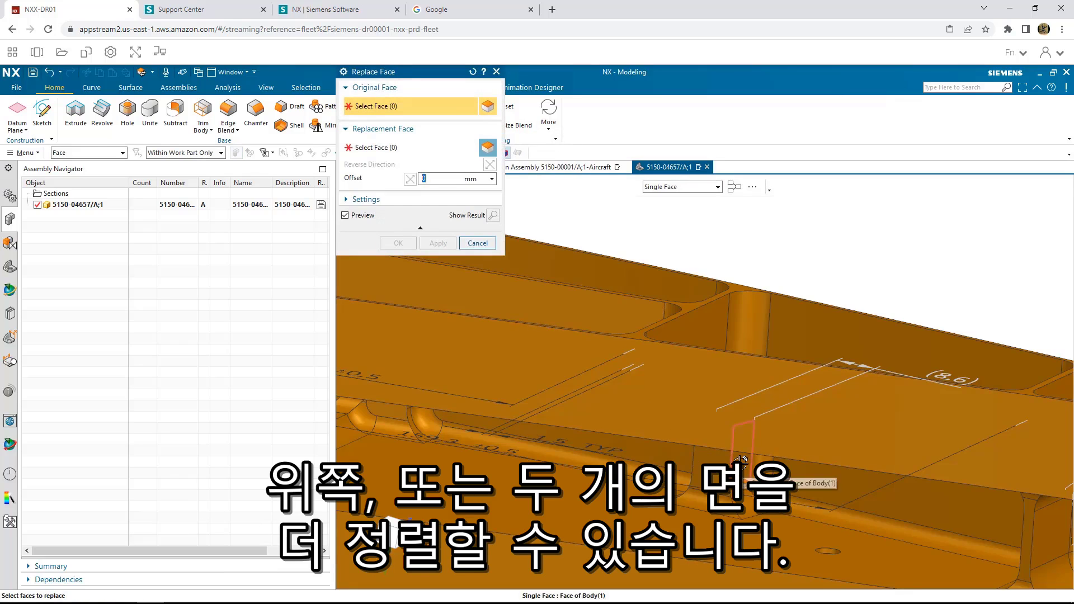
click(747, 442)
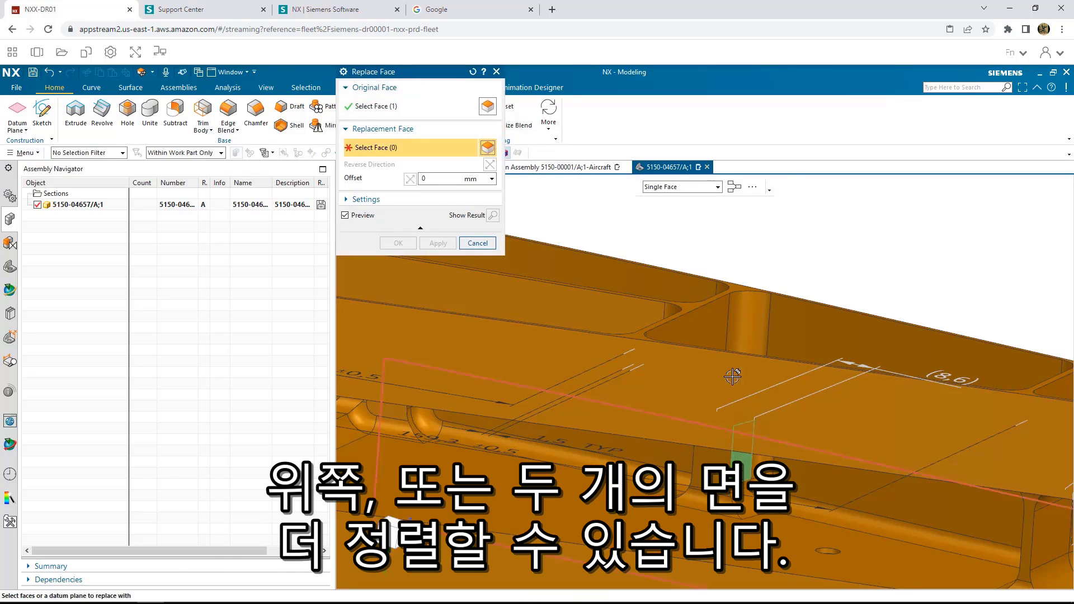
click(697, 328)
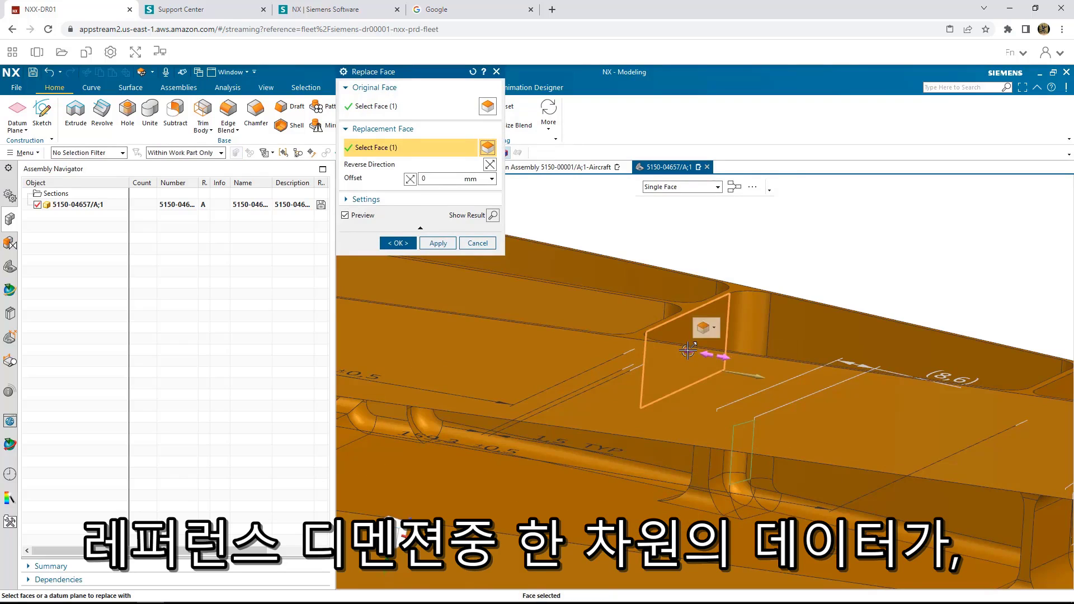
text(3.3)
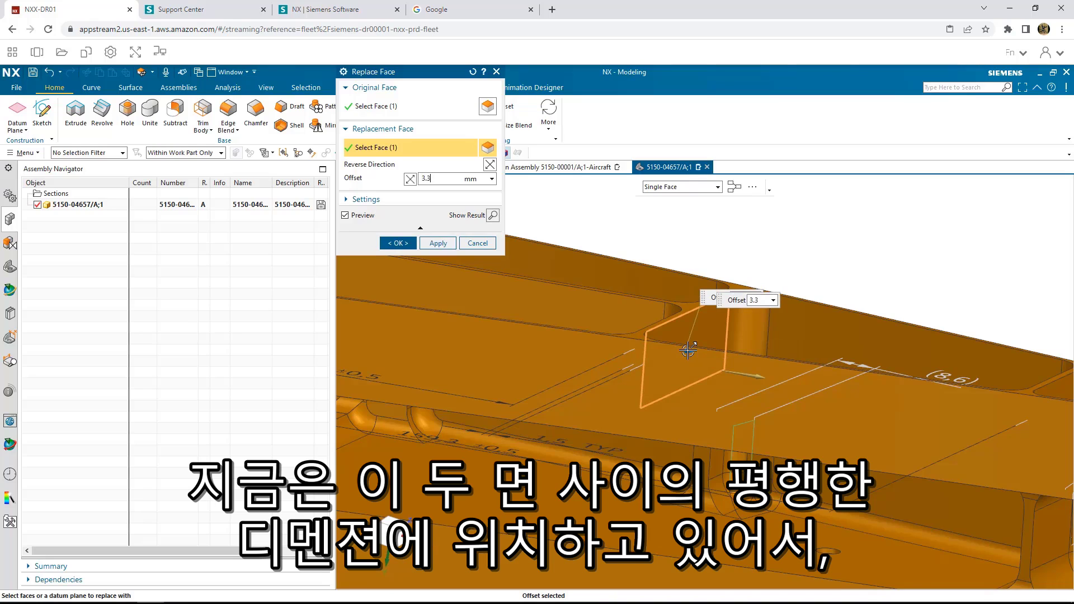
key(Return)
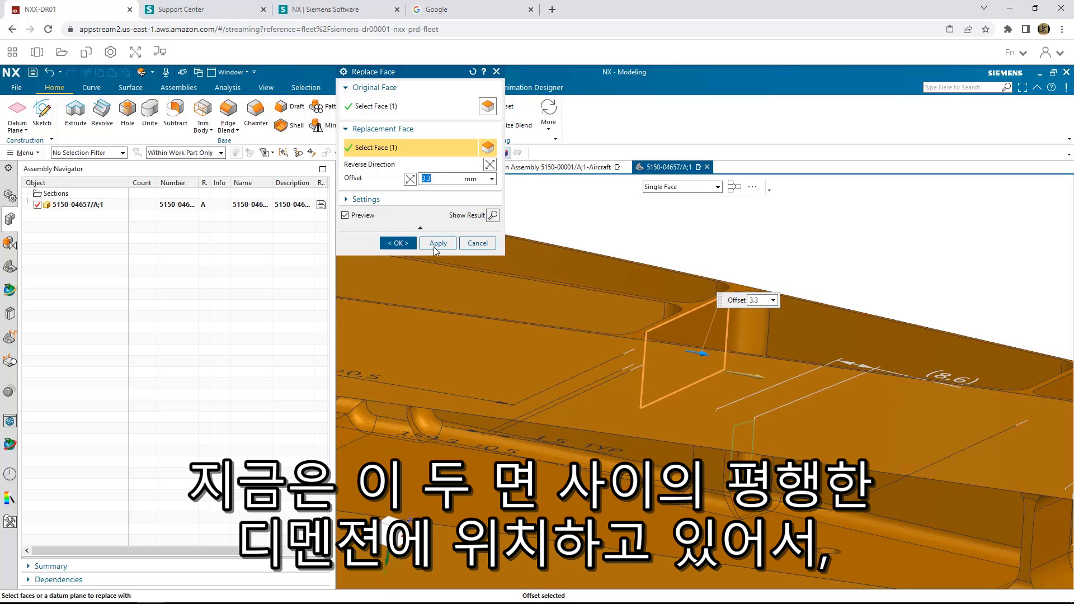
click(434, 244)
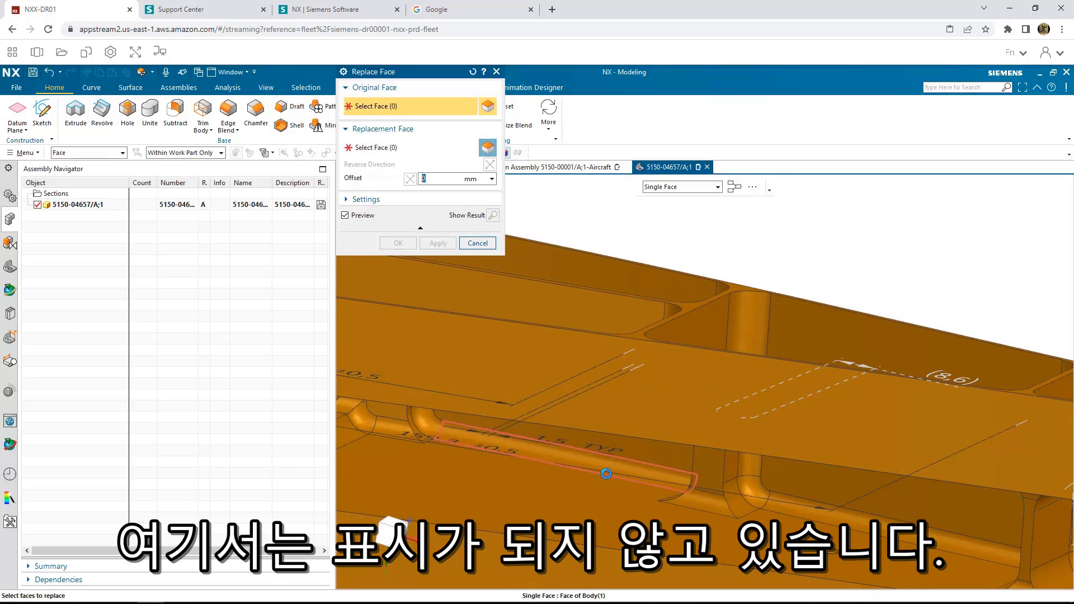
Step: Replace both fillet faces with a rib face offset 3.3 mm, making the dimension 8.1
middle_drag(793, 235, 940, 207)
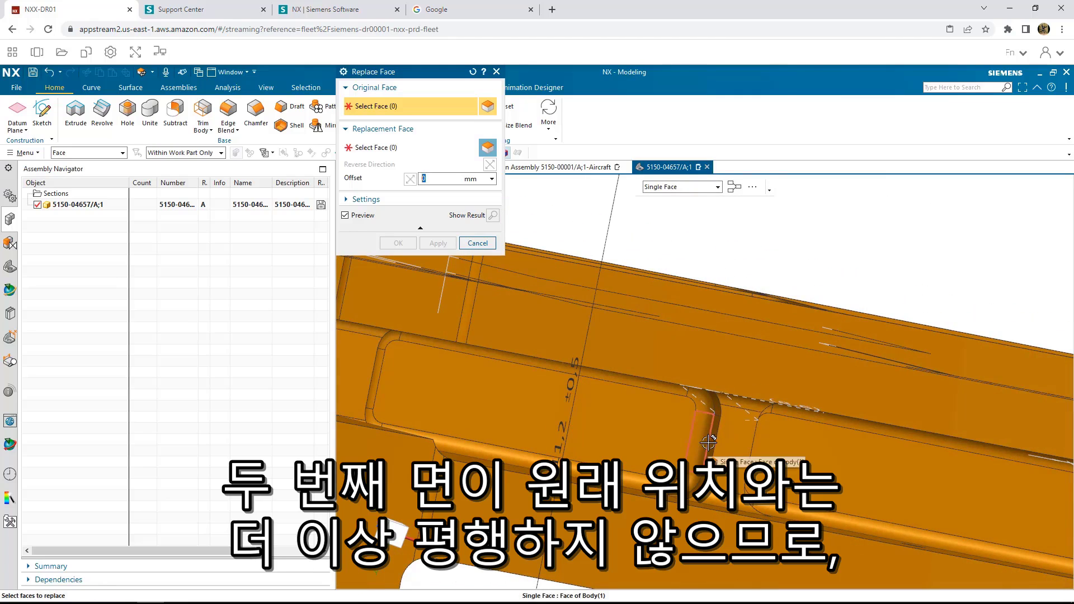
click(724, 431)
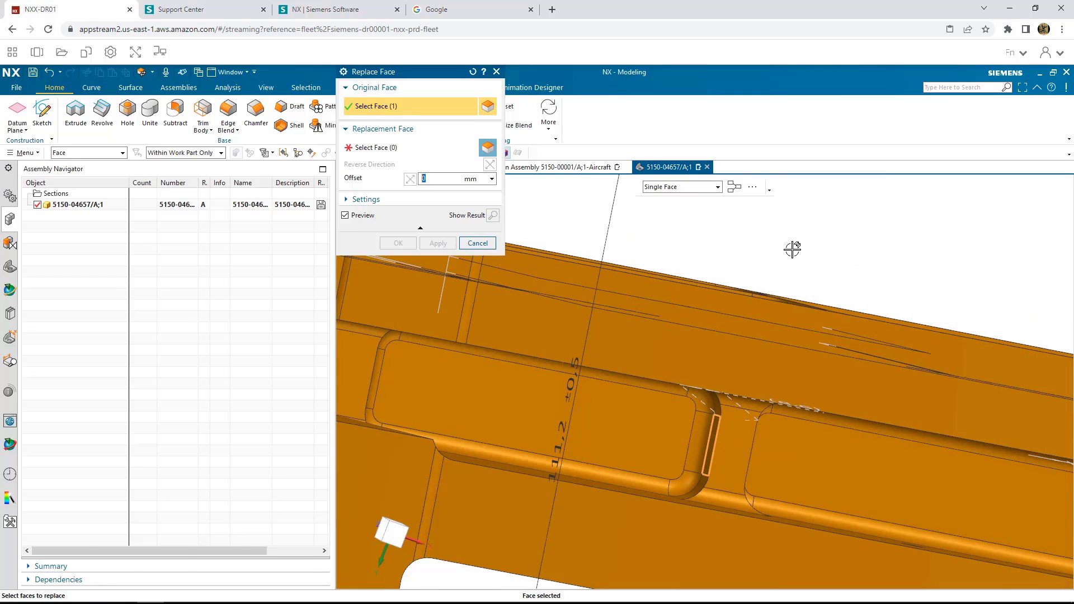
middle_drag(813, 233, 810, 250)
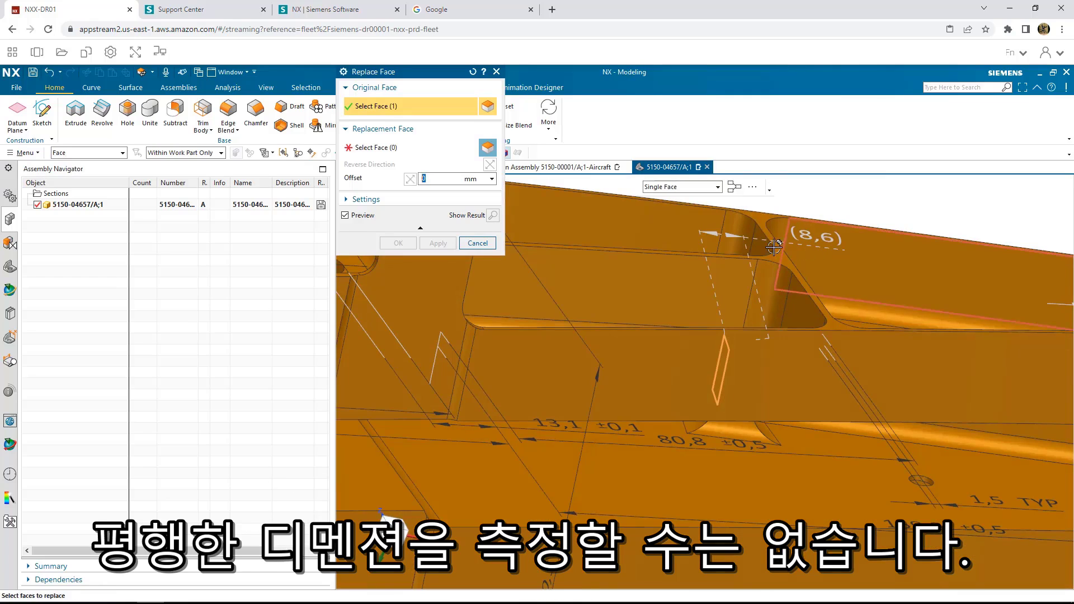
click(761, 258)
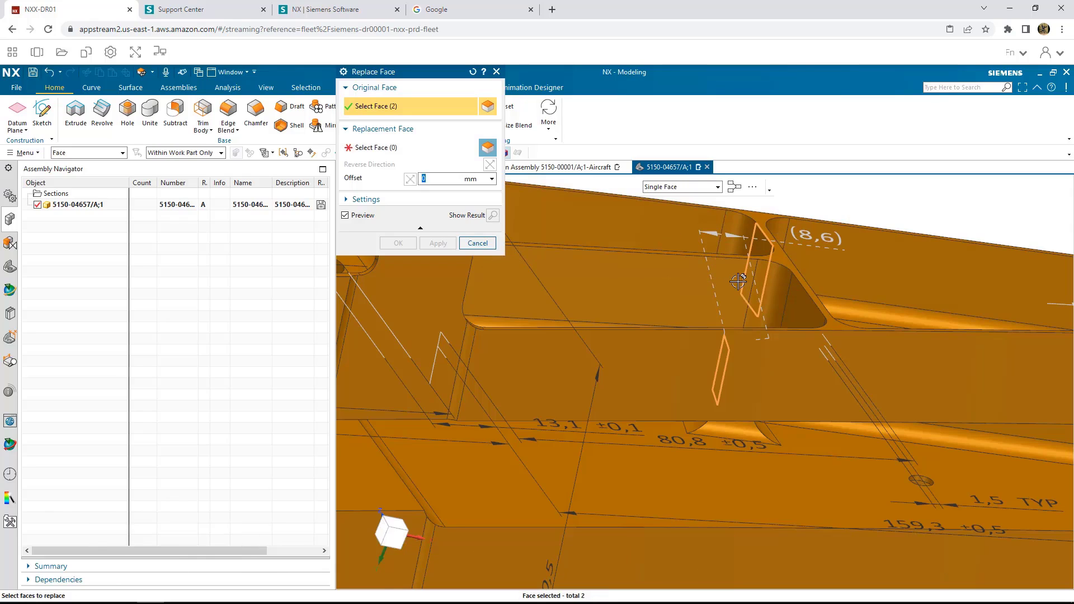
middle_click(766, 250)
click(756, 269)
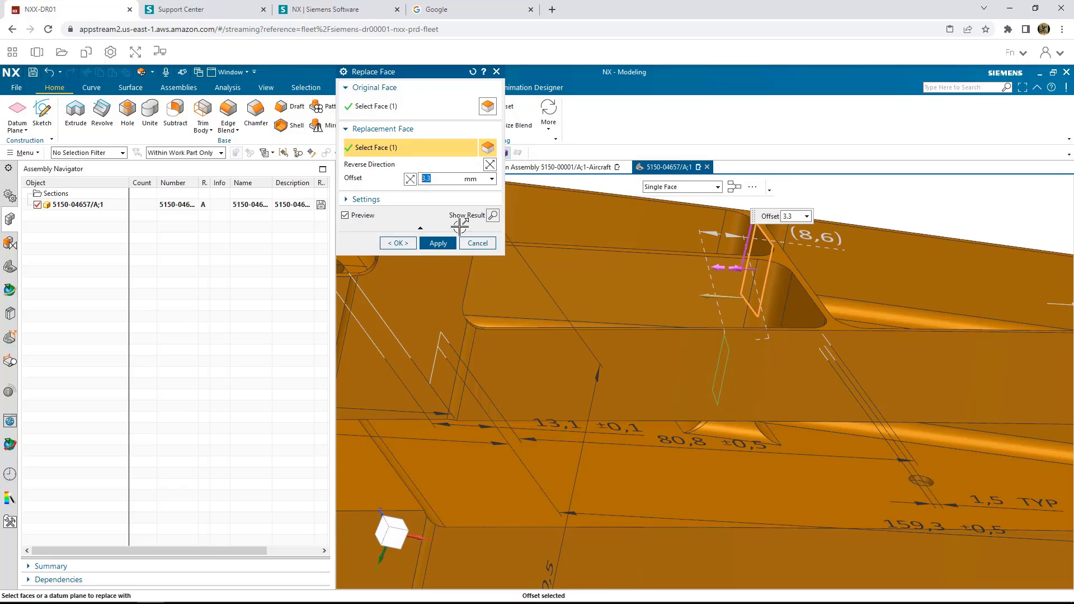
click(545, 275)
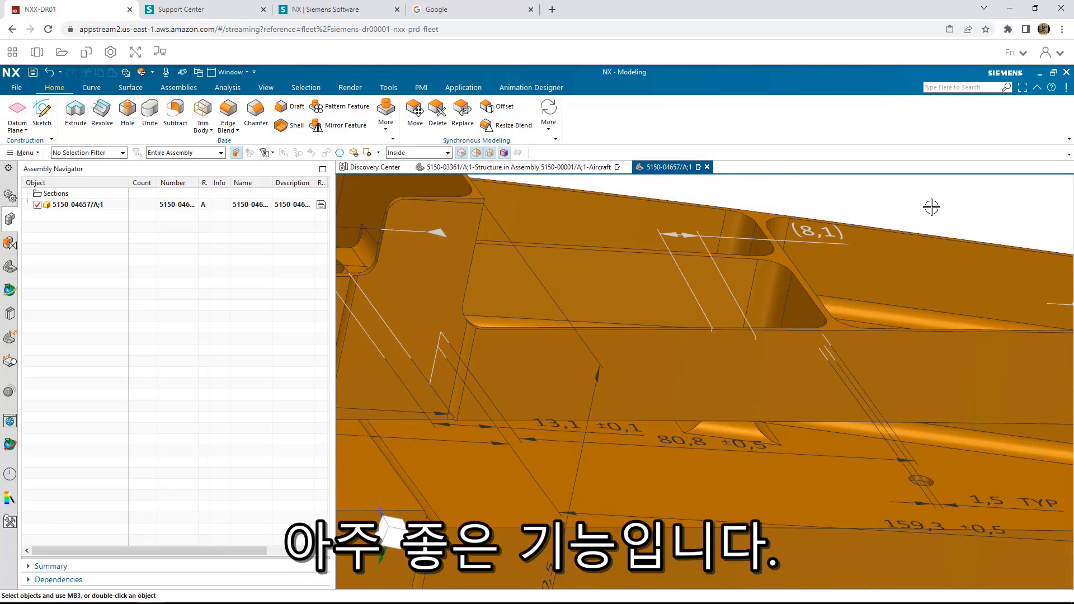
scroll(931, 207, down, 5)
middle_drag(931, 207, 855, 301)
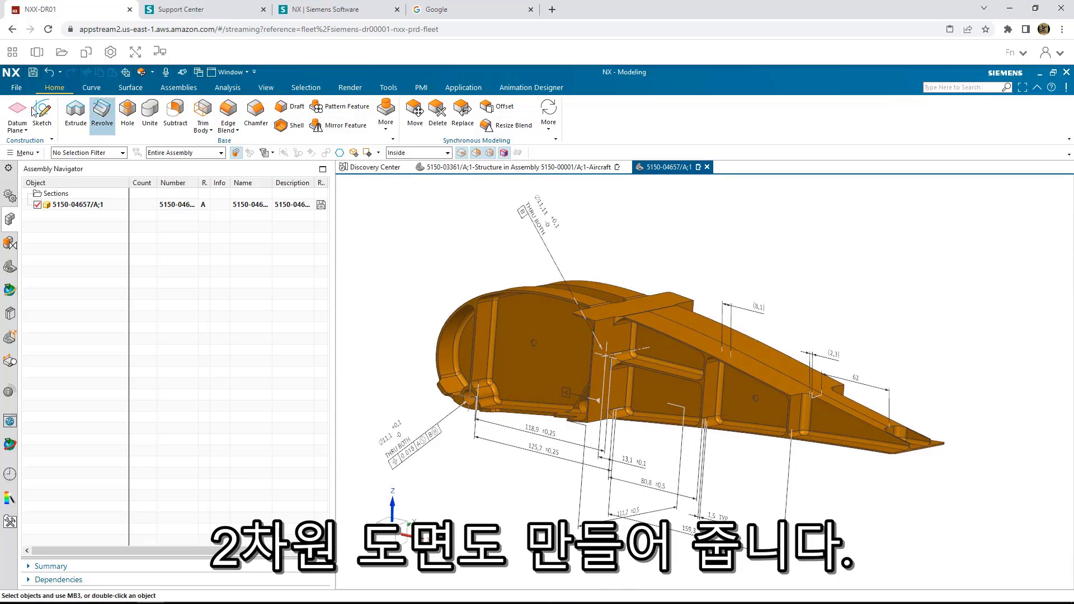
Step: Create a new drawing of the part from the A3 - Size template
click(17, 88)
mouse_move(22, 114)
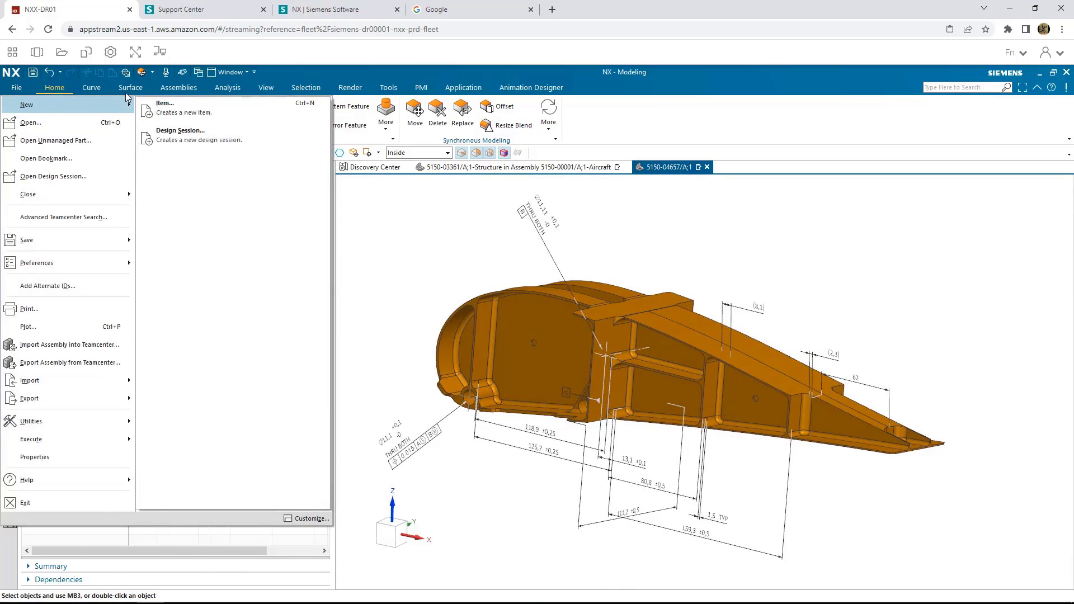
click(162, 105)
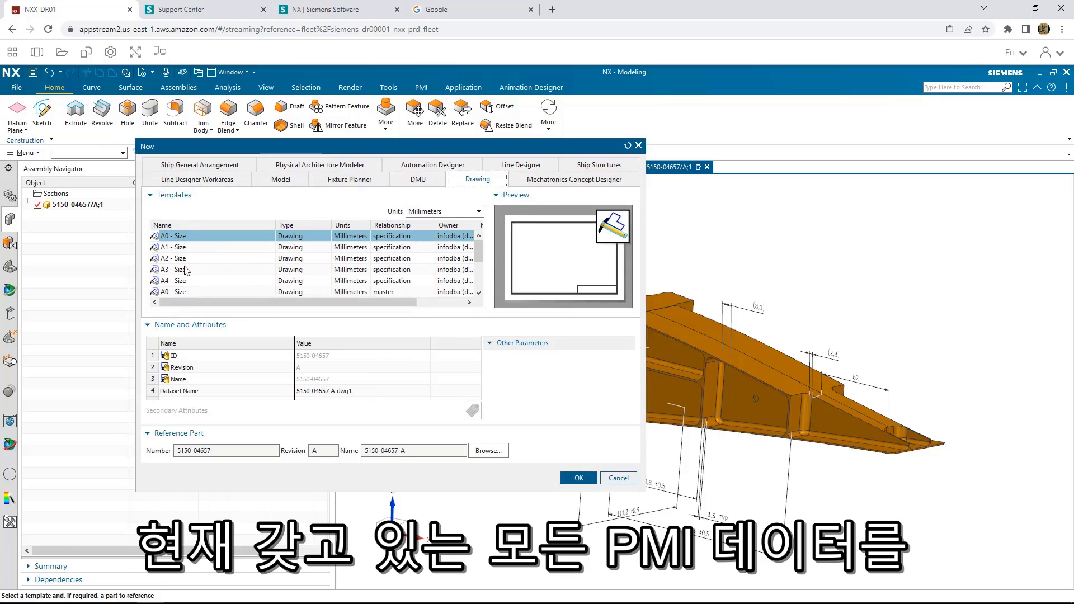
click(185, 270)
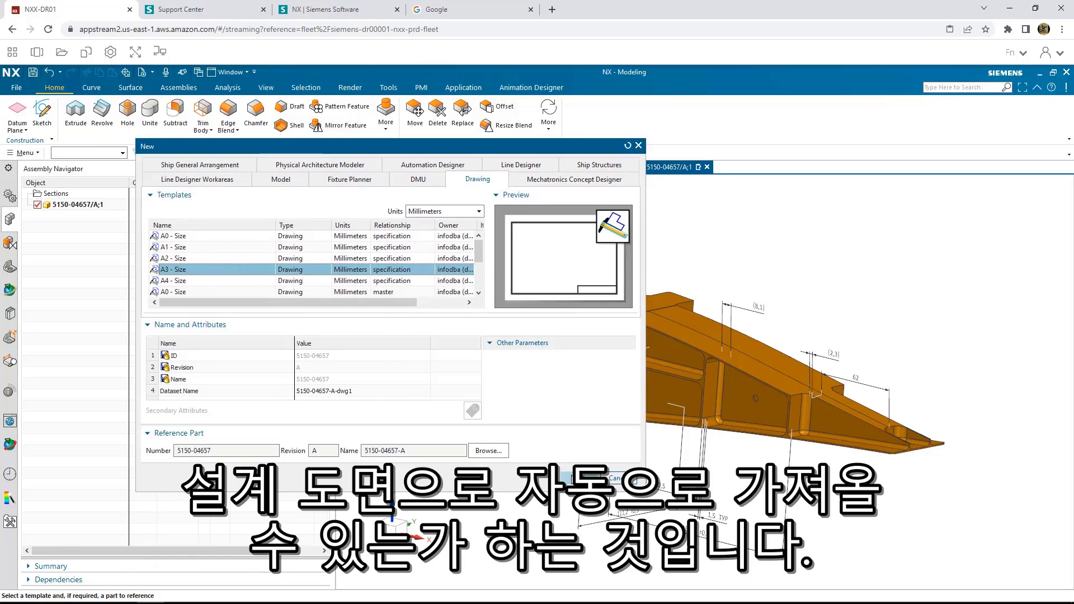
click(573, 478)
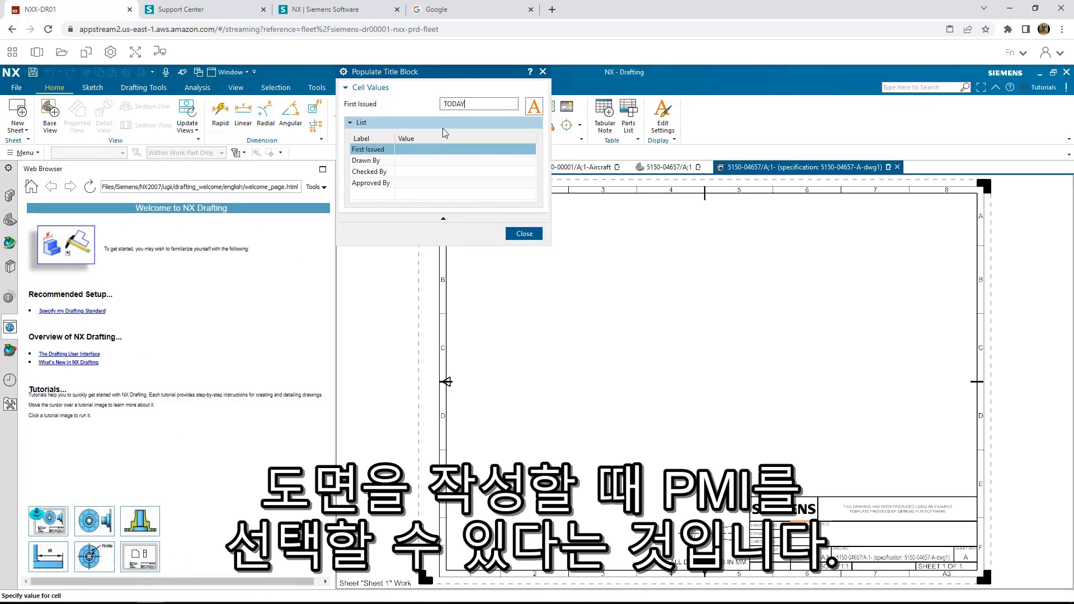
Step: Fill the title block with TODAY for First Issued and the drafter's initials for Drawn By
key(Return)
text(SCOTT)
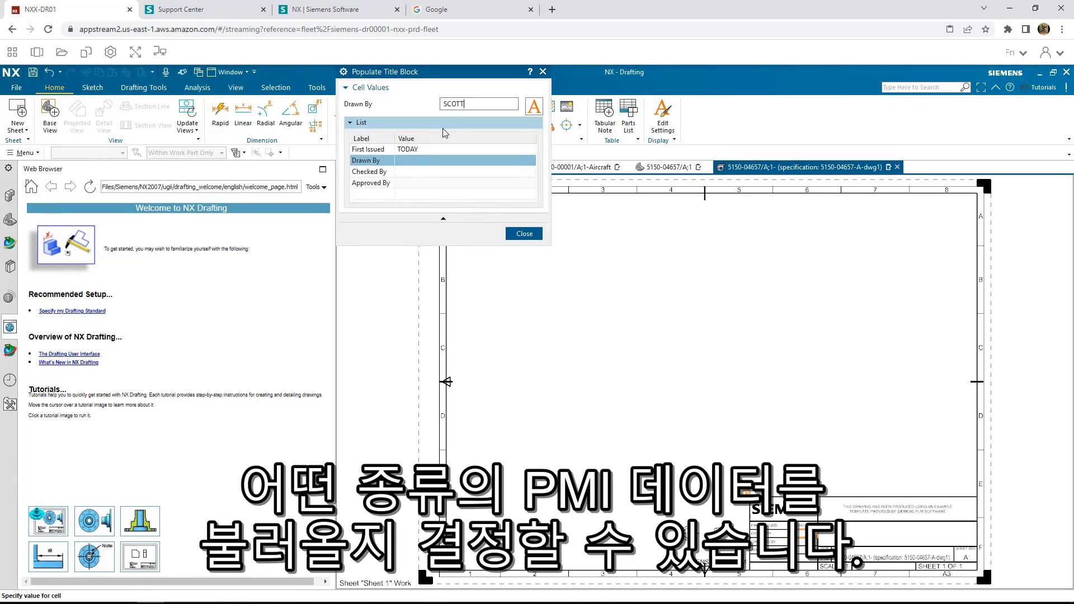
key(Return)
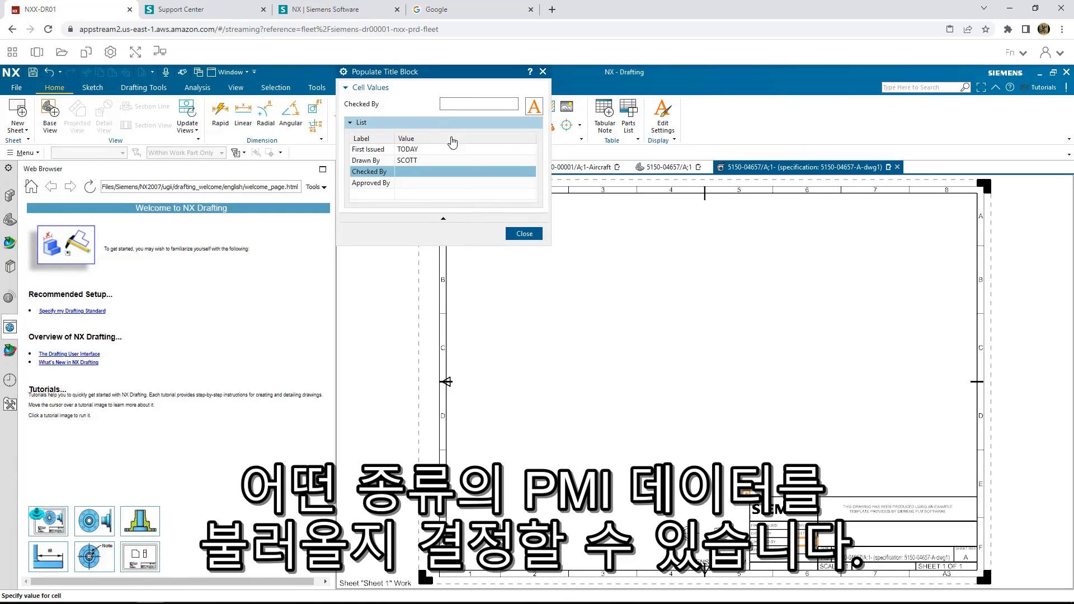
click(524, 233)
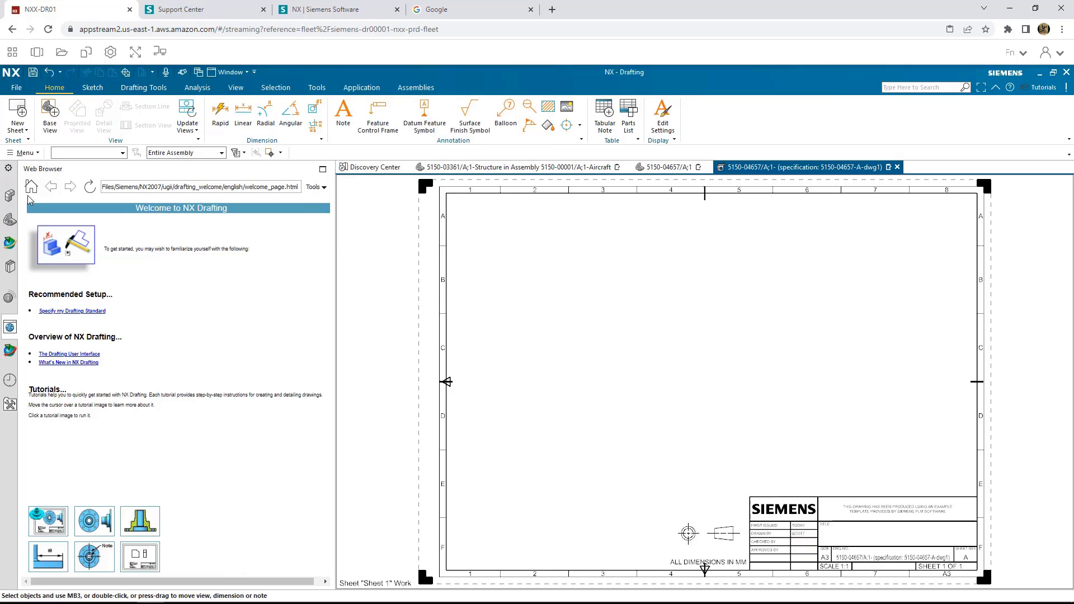
Step: Start adding a base view from the sheet's menu in the Part Navigator
click(11, 218)
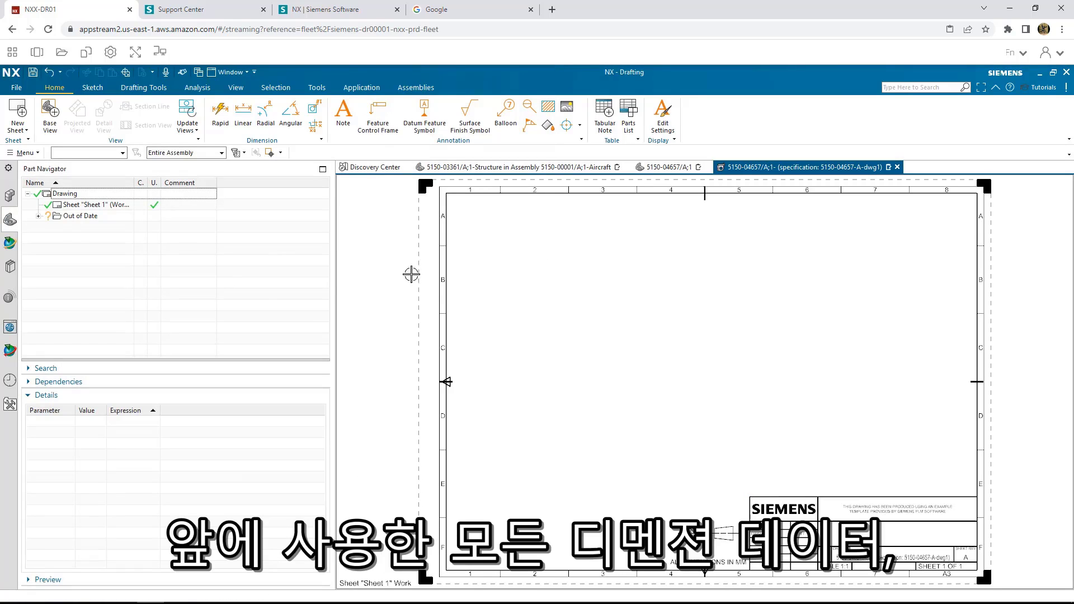
right_click(418, 272)
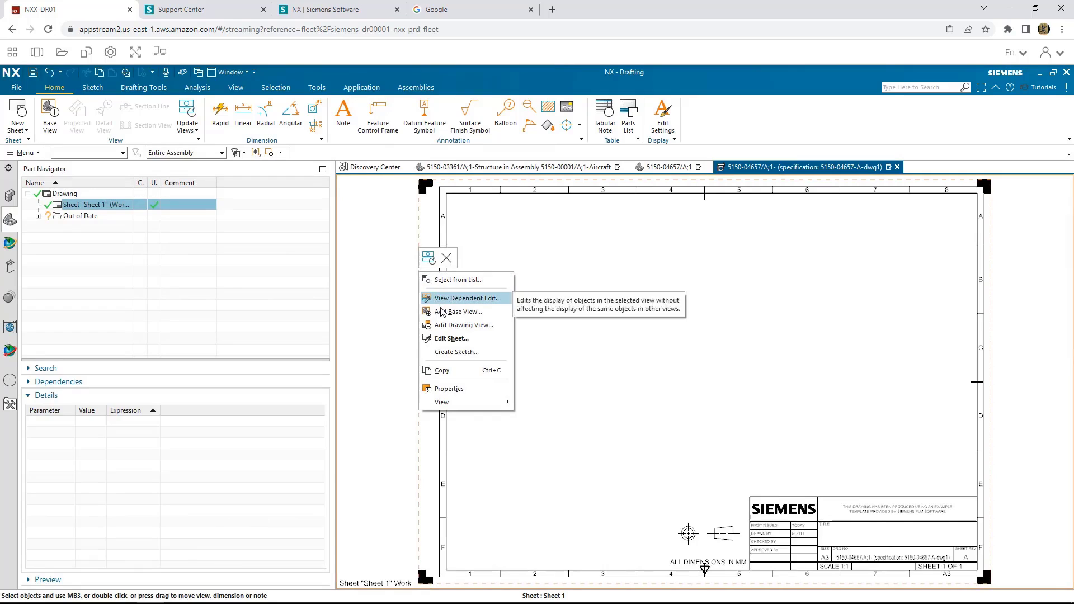
click(442, 311)
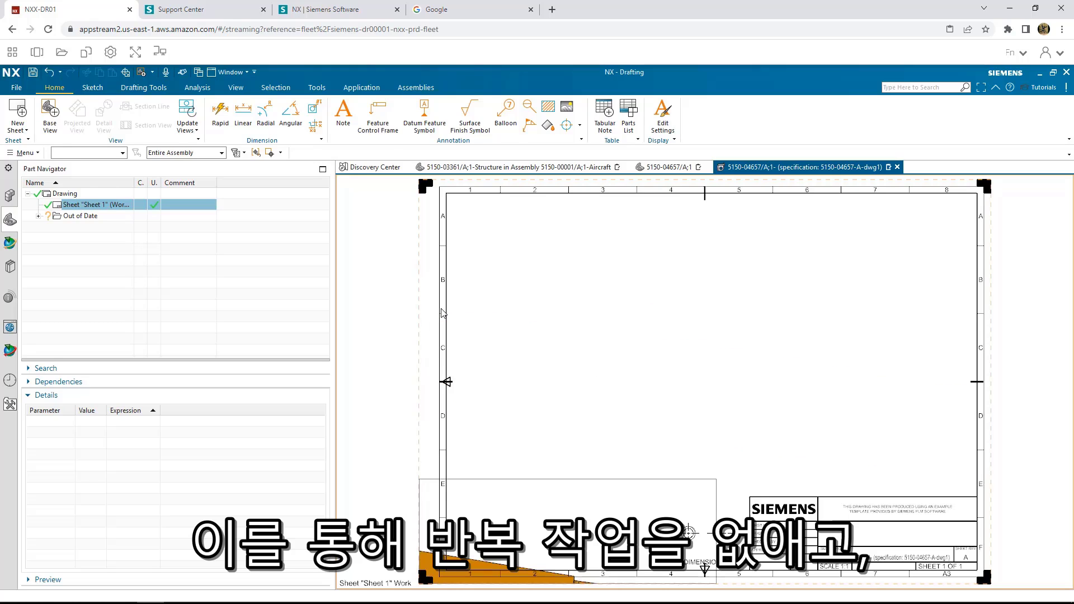
Step: Set the base view to the Front1 model view at scale 1:2
click(448, 211)
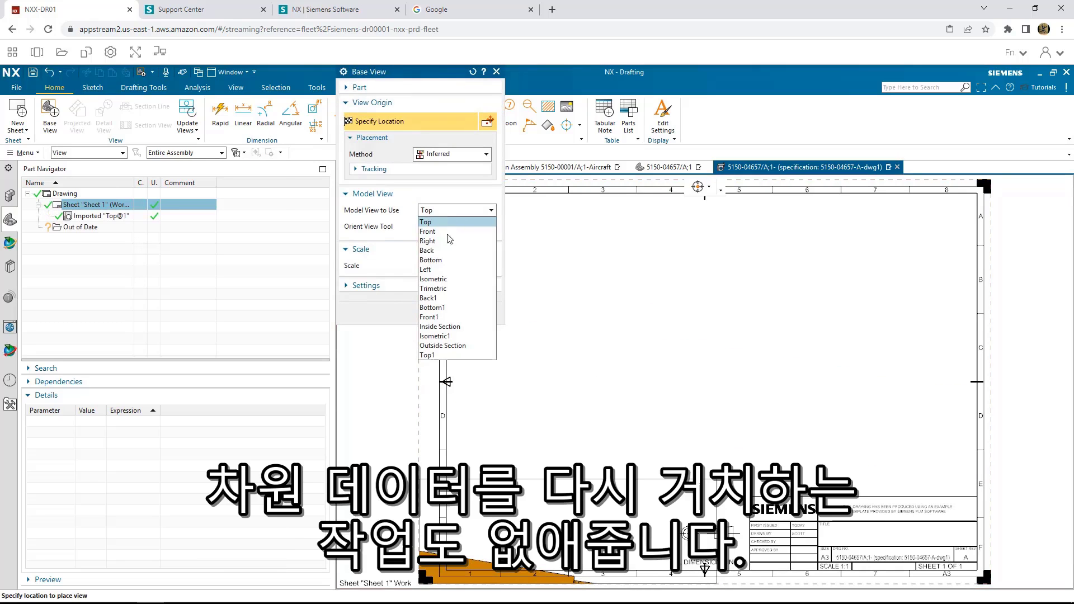
click(455, 317)
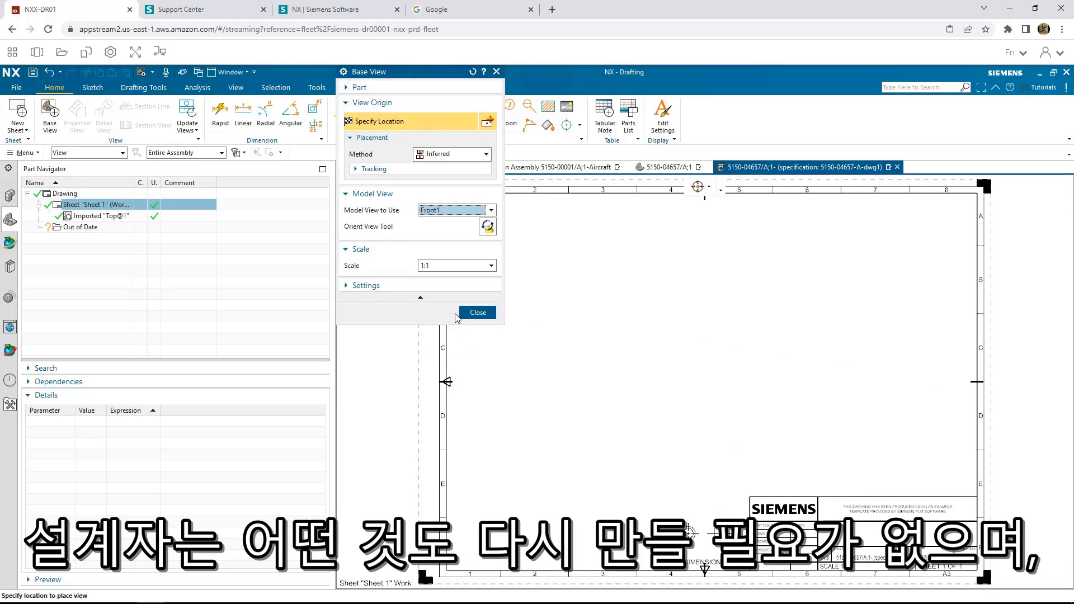
click(445, 266)
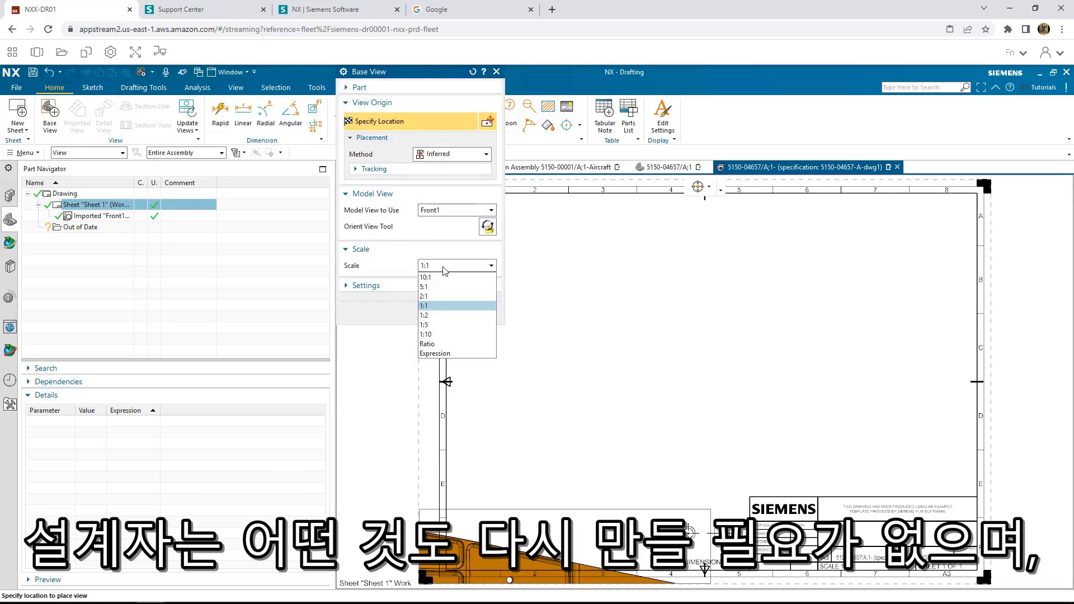
click(445, 315)
Step: Take the view's PMI from the model view, and place it without projected views
click(486, 285)
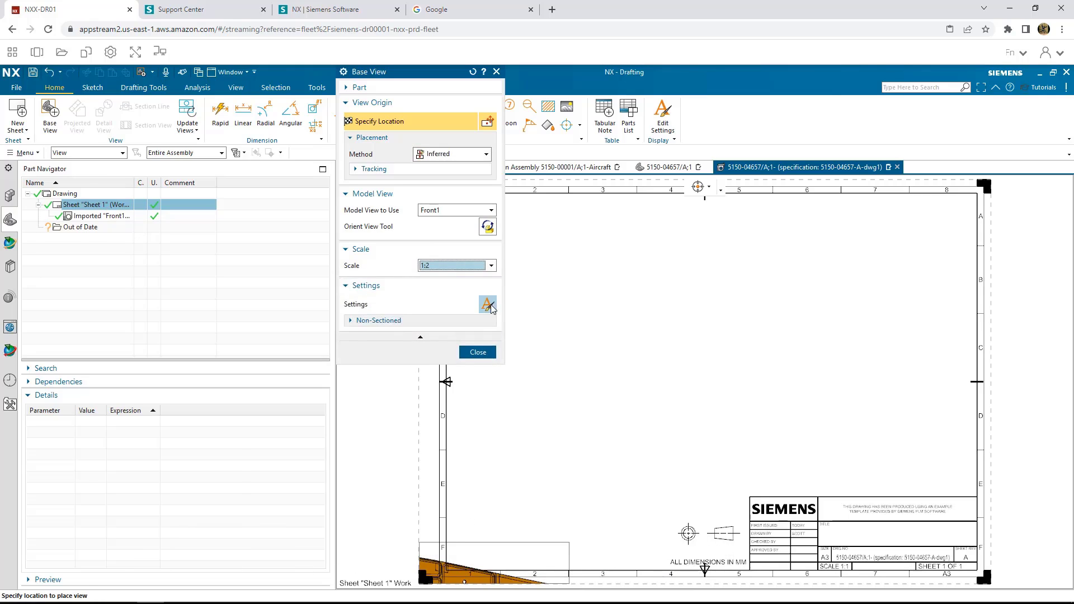
click(487, 305)
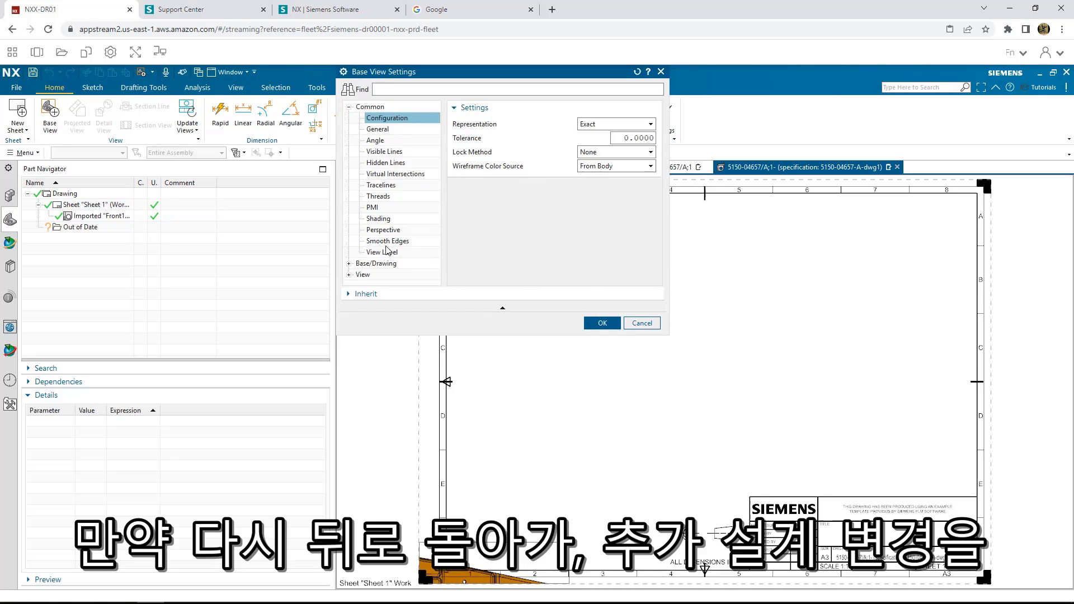
click(372, 207)
click(617, 124)
click(616, 144)
click(601, 323)
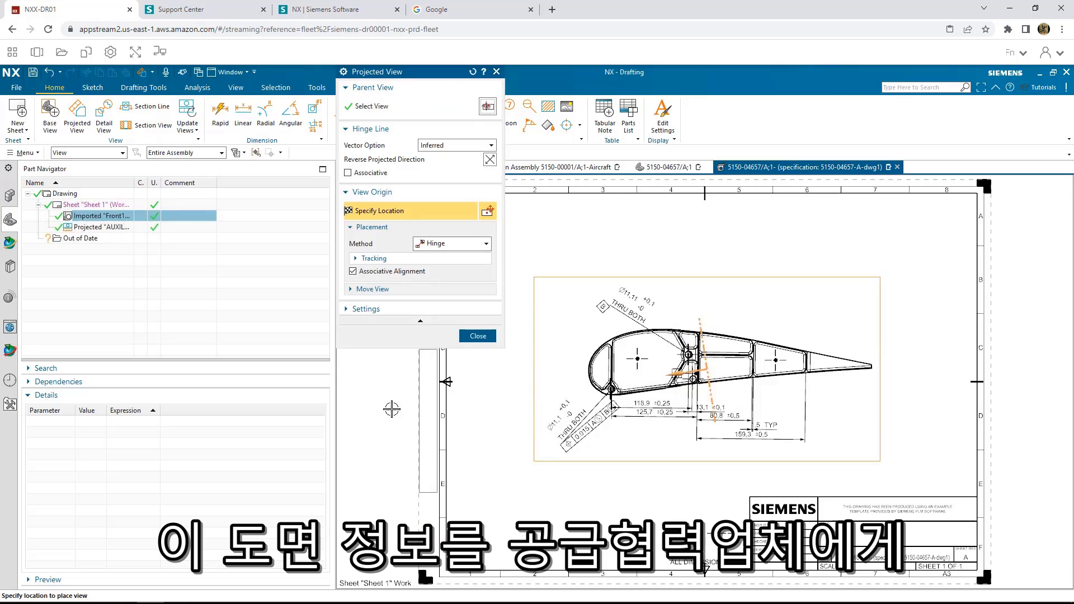
click(468, 337)
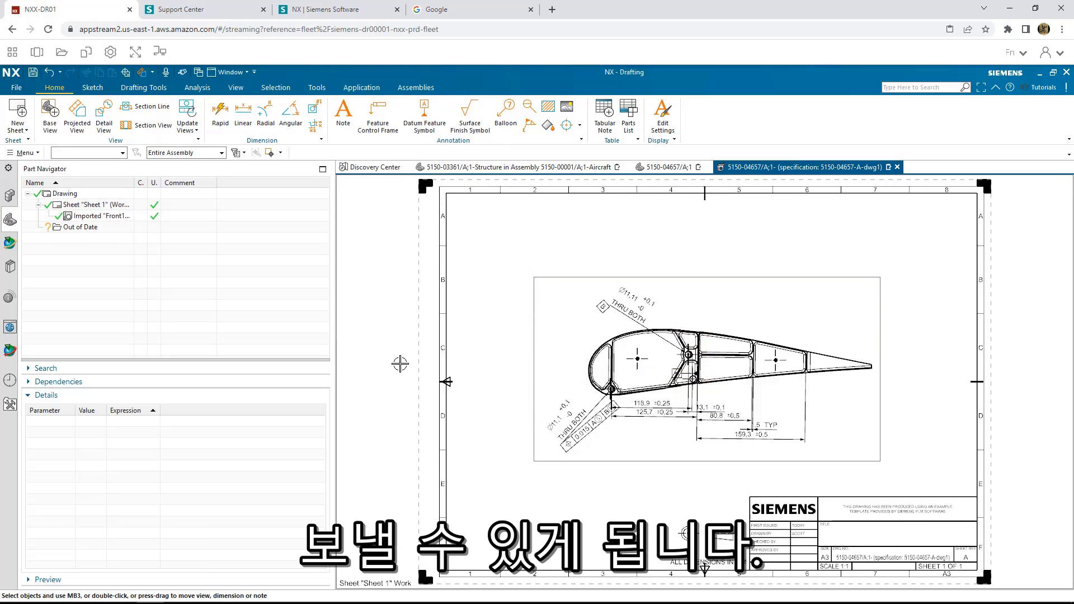